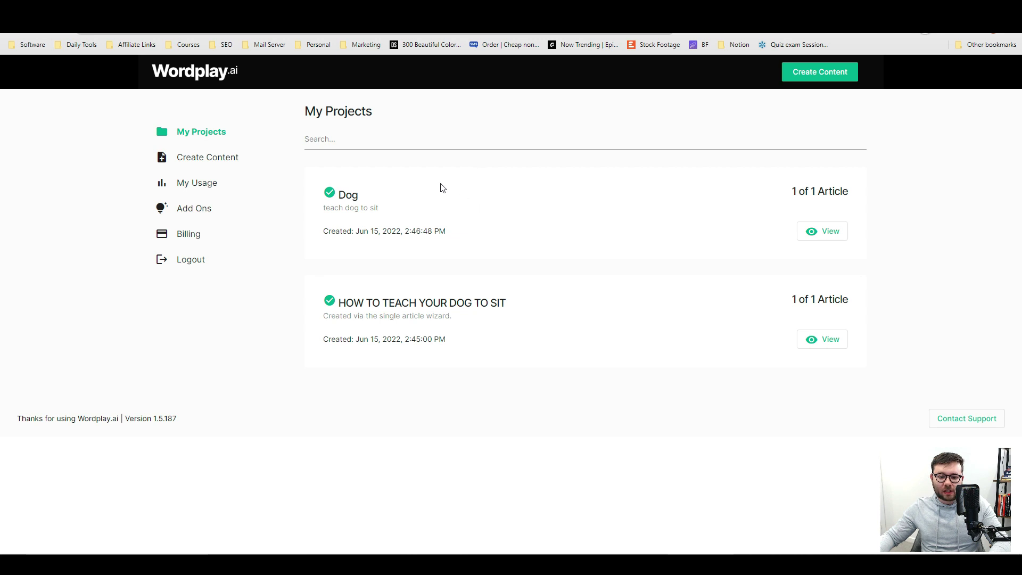
# Step: Browse My Usage and Add Ons, returning to Create Articles with 48,109 of 50,000 words left
pyautogui.click(381, 147)
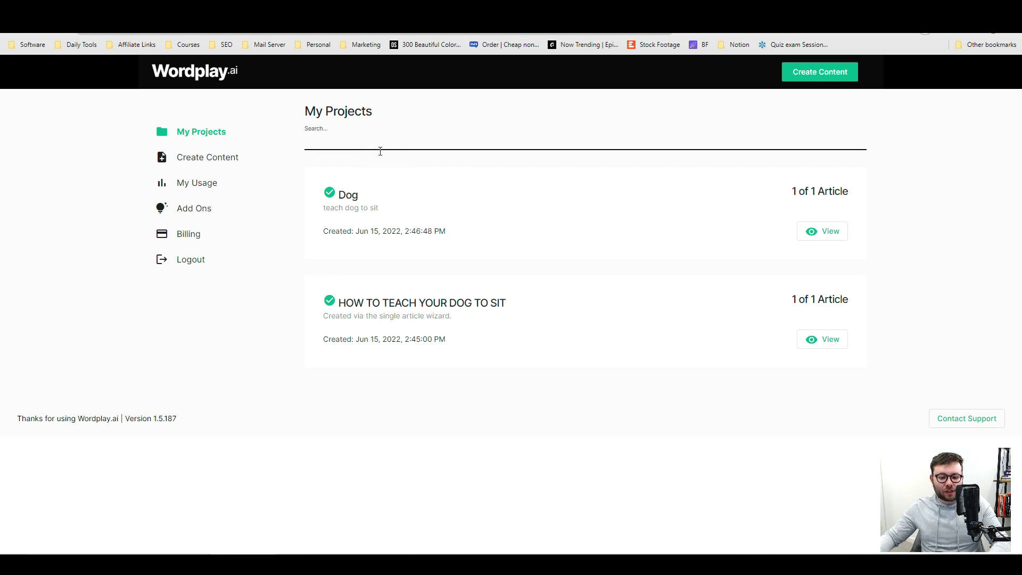
pyautogui.click(450, 176)
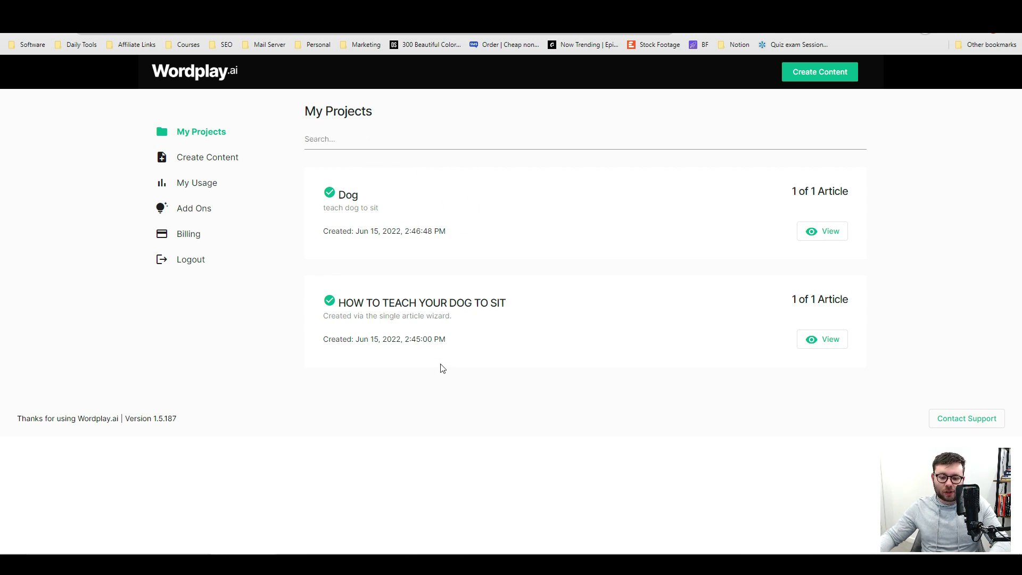
pyautogui.click(191, 160)
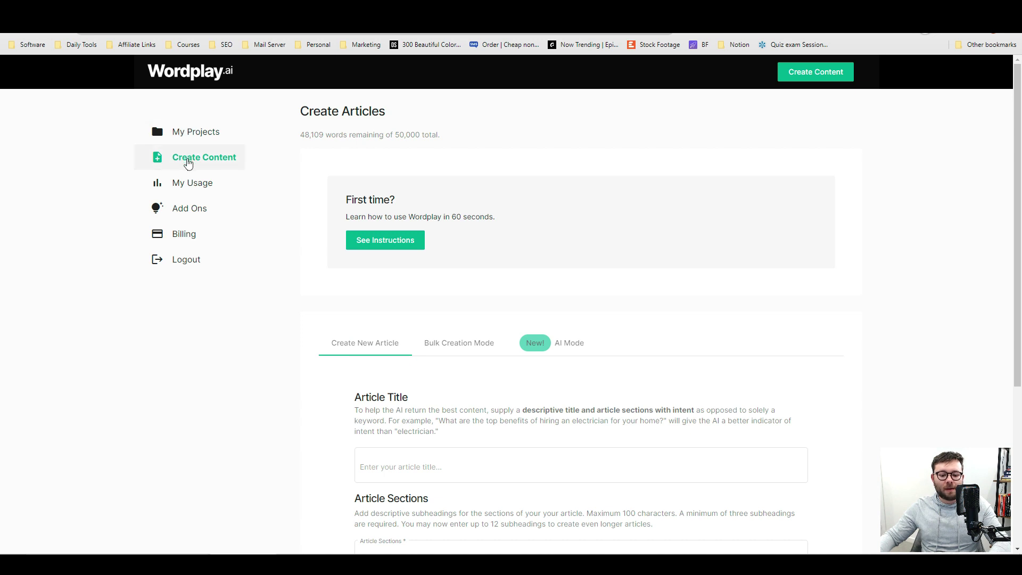
pyautogui.click(192, 187)
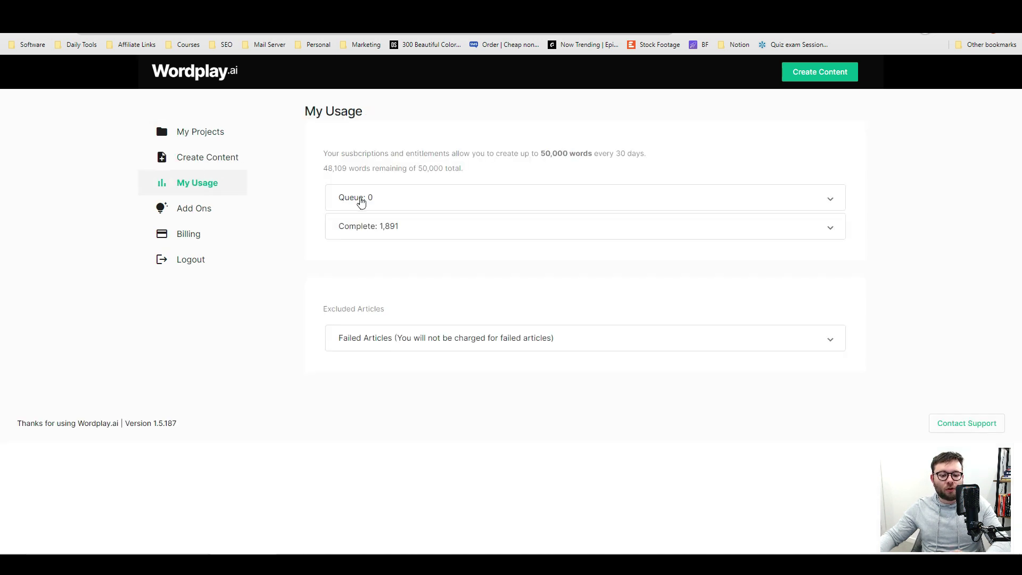
pyautogui.click(200, 212)
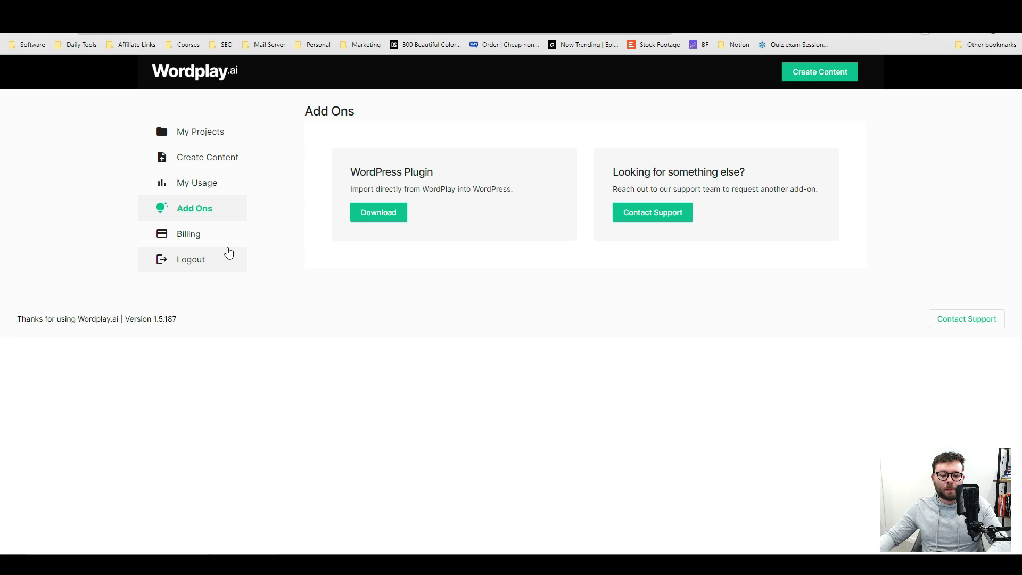
pyautogui.click(212, 155)
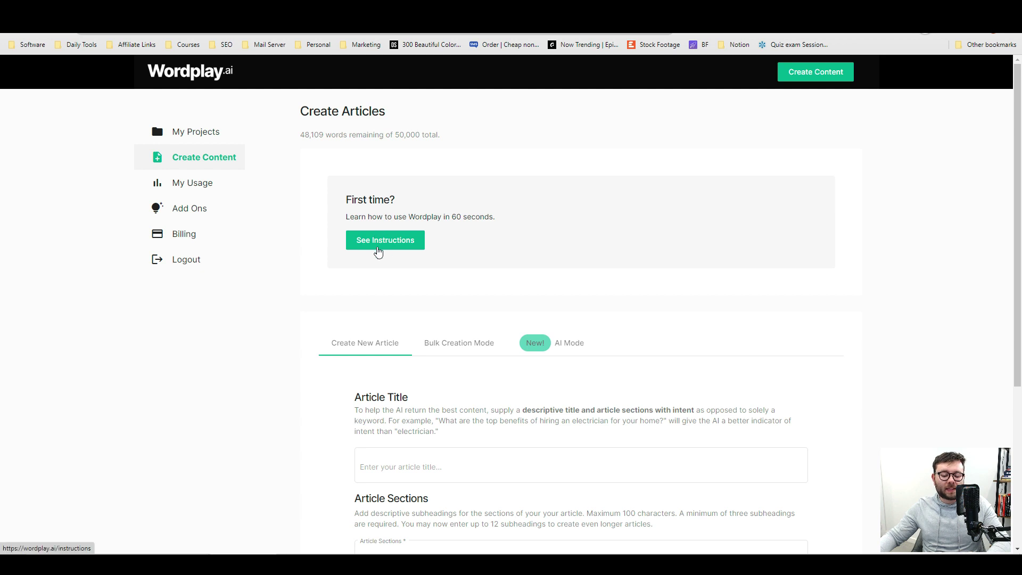
pyautogui.click(377, 247)
pyautogui.scroll(-8, 390, 303)
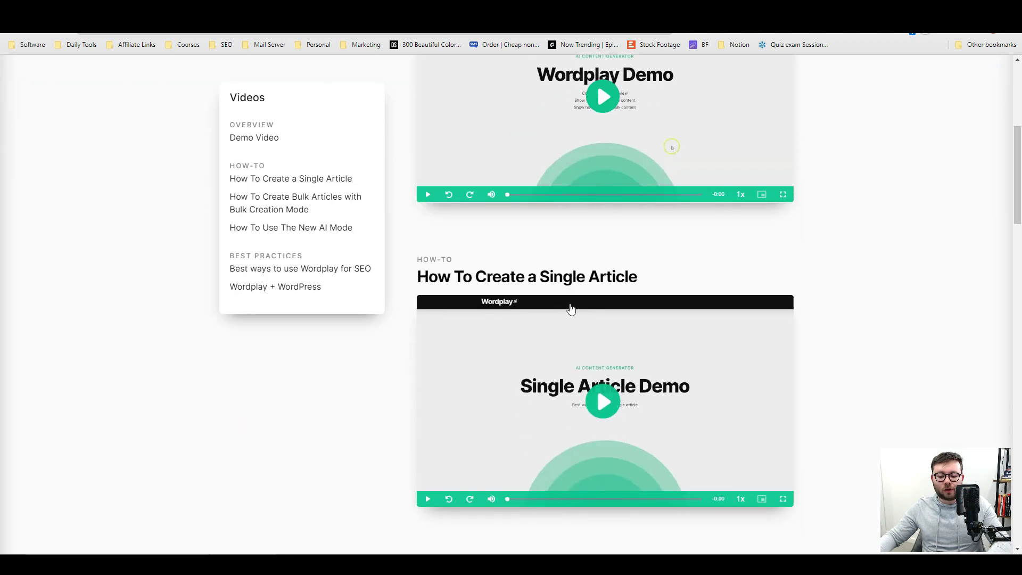
pyautogui.scroll(-7, 572, 309)
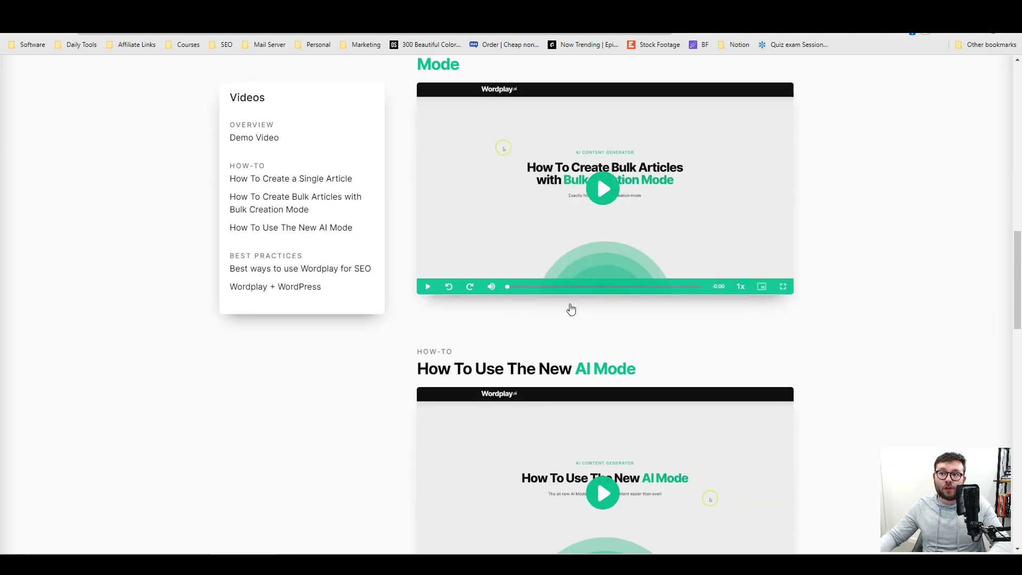
pyautogui.scroll(-2, 571, 309)
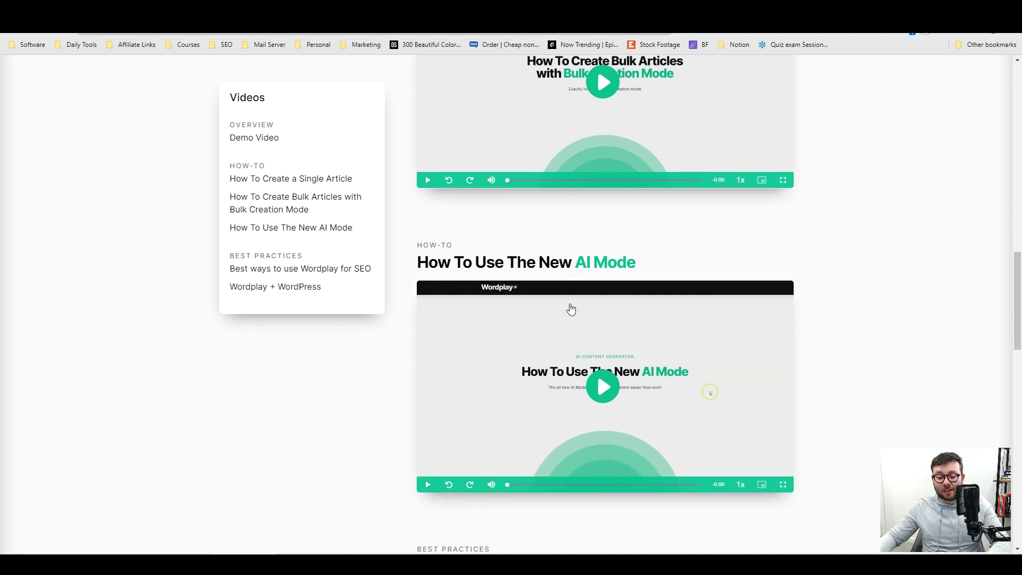
pyautogui.scroll(-6, 571, 309)
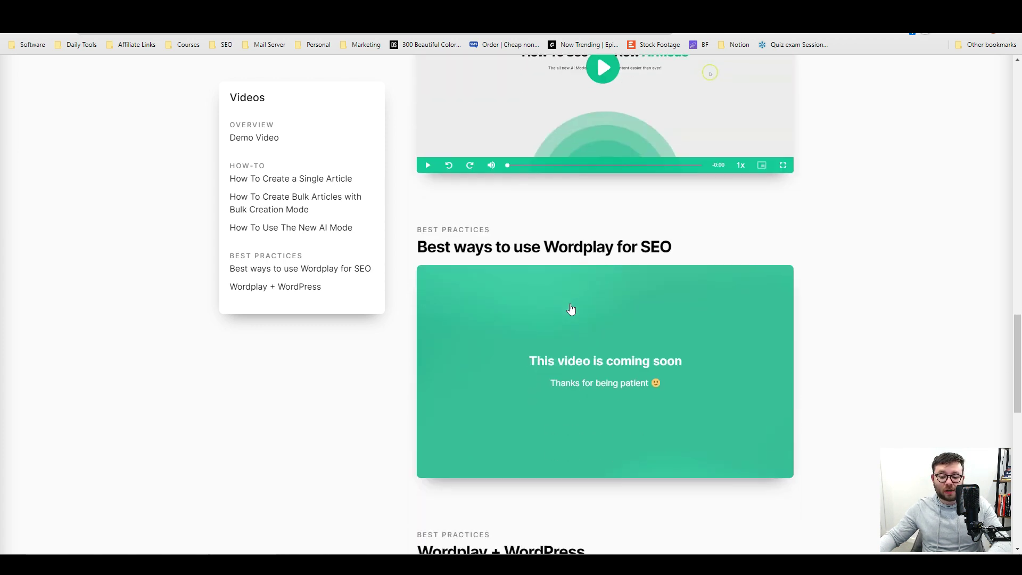
pyautogui.scroll(-3, 841, 318)
pyautogui.scroll(9, 843, 318)
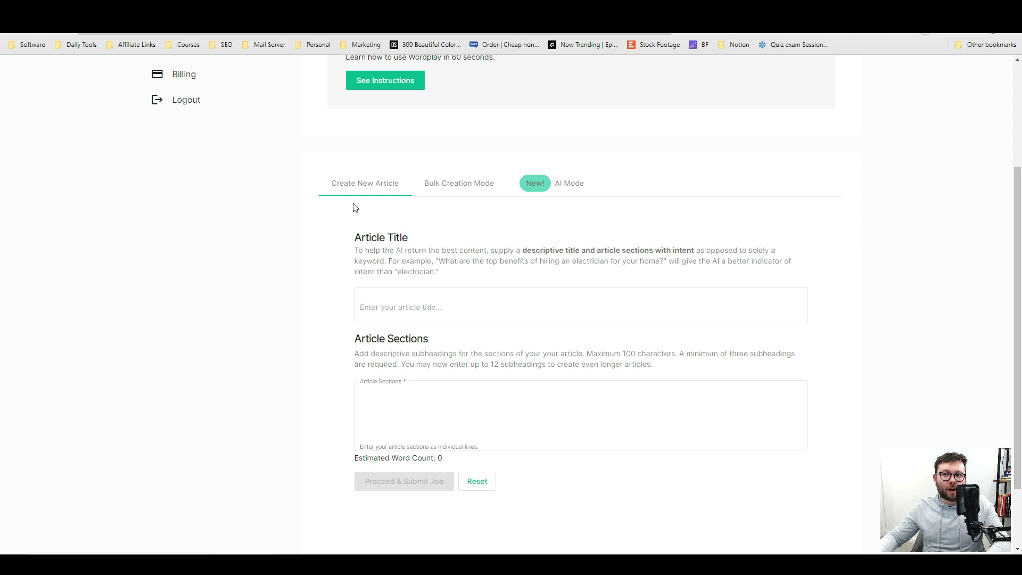
pyautogui.click(459, 183)
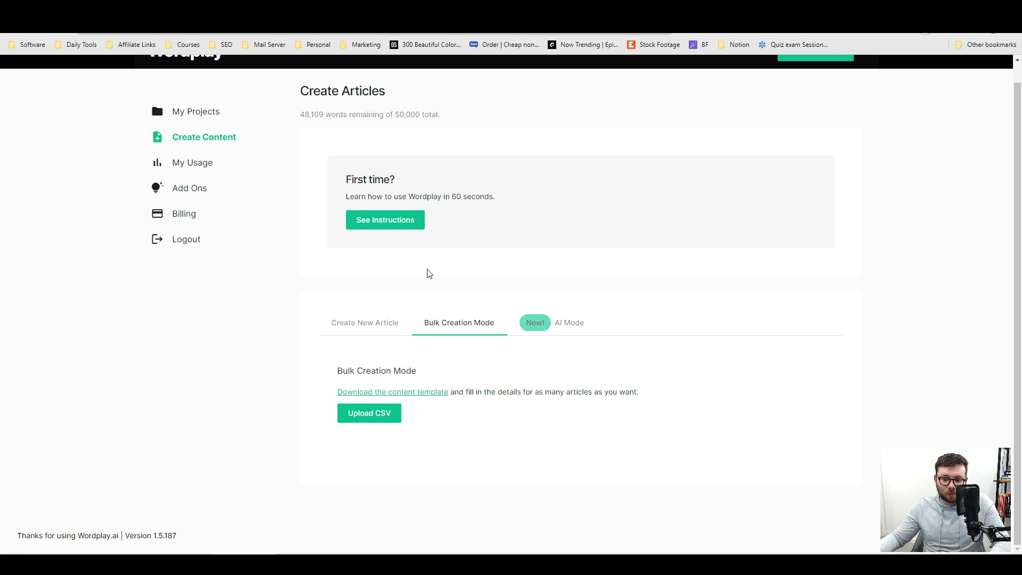
pyautogui.click(568, 324)
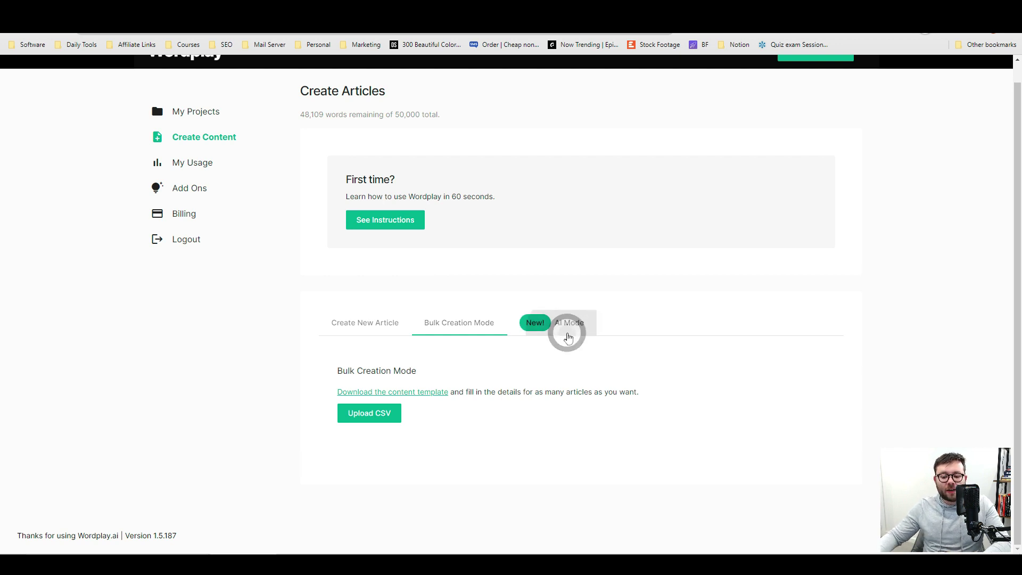
pyautogui.scroll(-2, 569, 337)
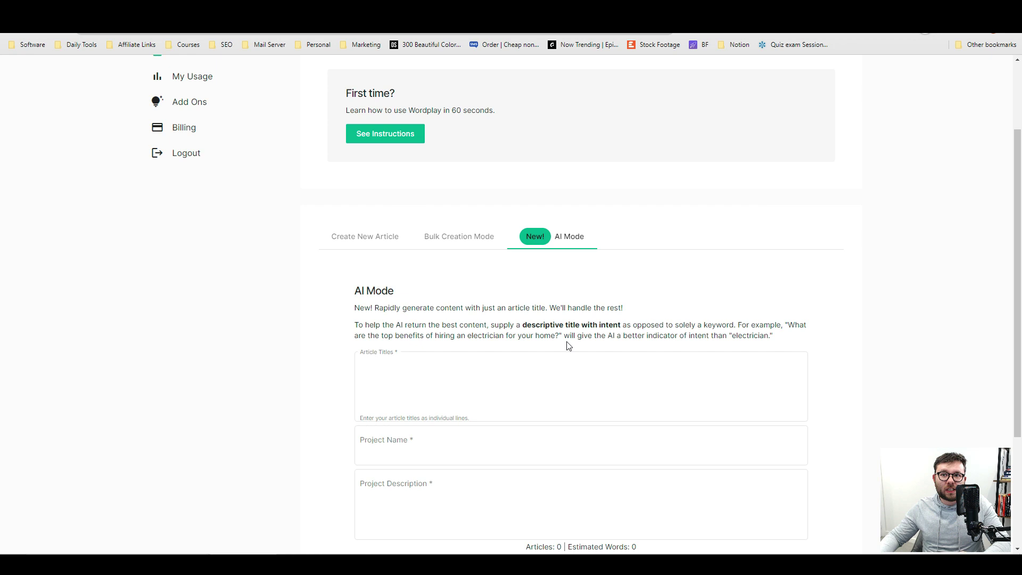
pyautogui.click(365, 236)
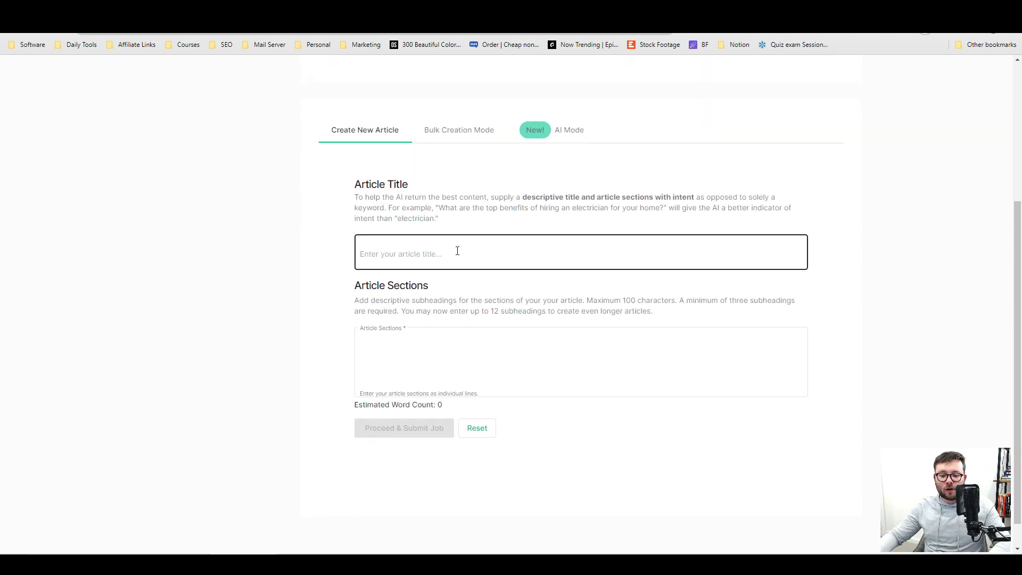
# Step: Enter the article title 'How to train a cat to sit easily'
pyautogui.click(457, 251)
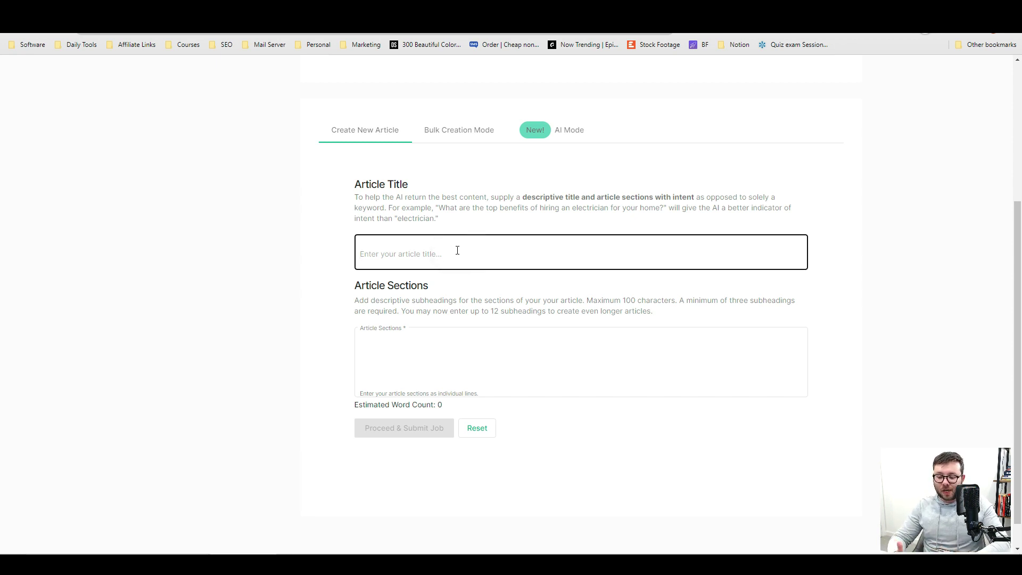
pyautogui.write('H')
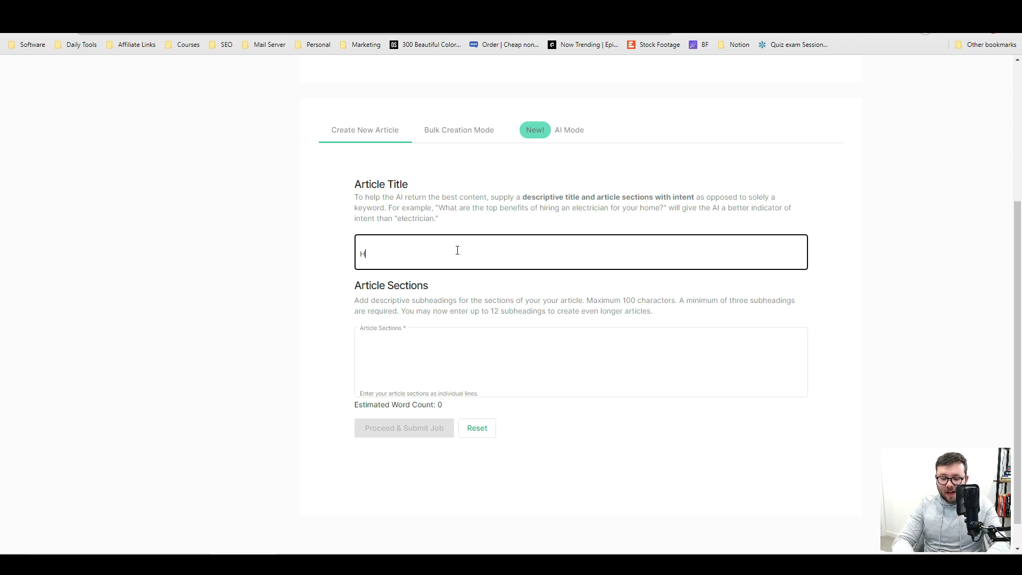
pyautogui.write('ow to train a ca')
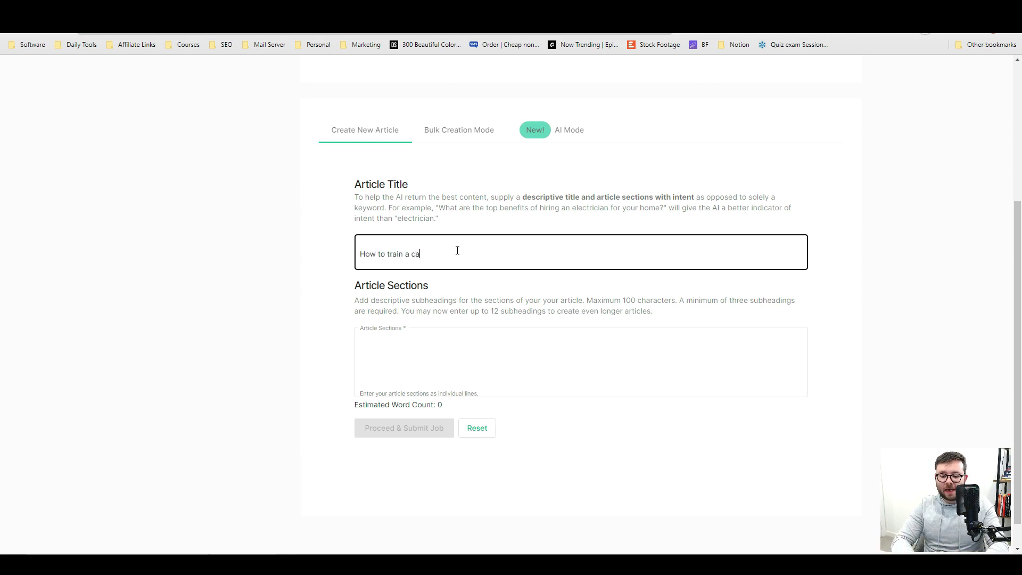
pyautogui.write('t to sit easily?')
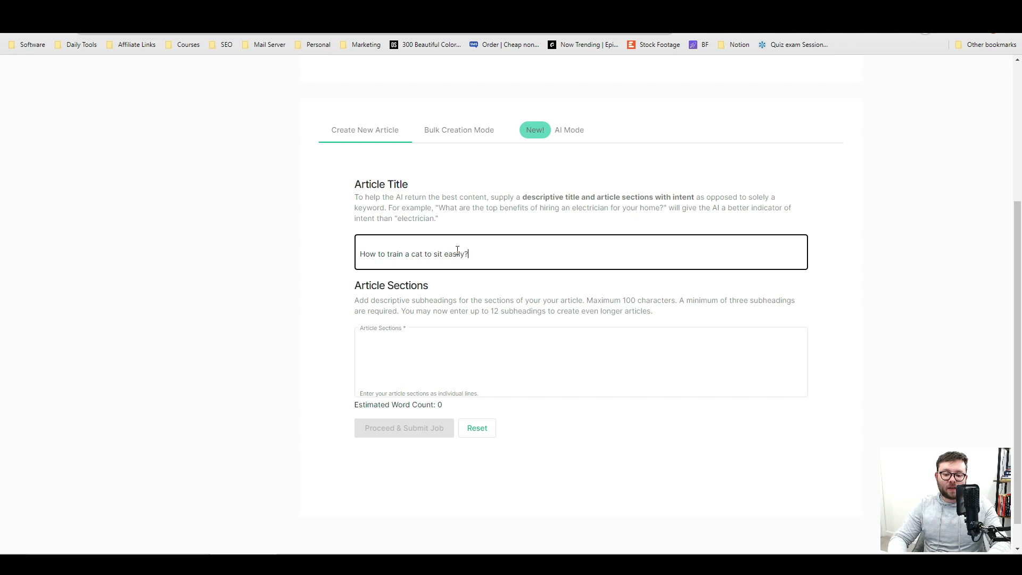
pyautogui.click(484, 391)
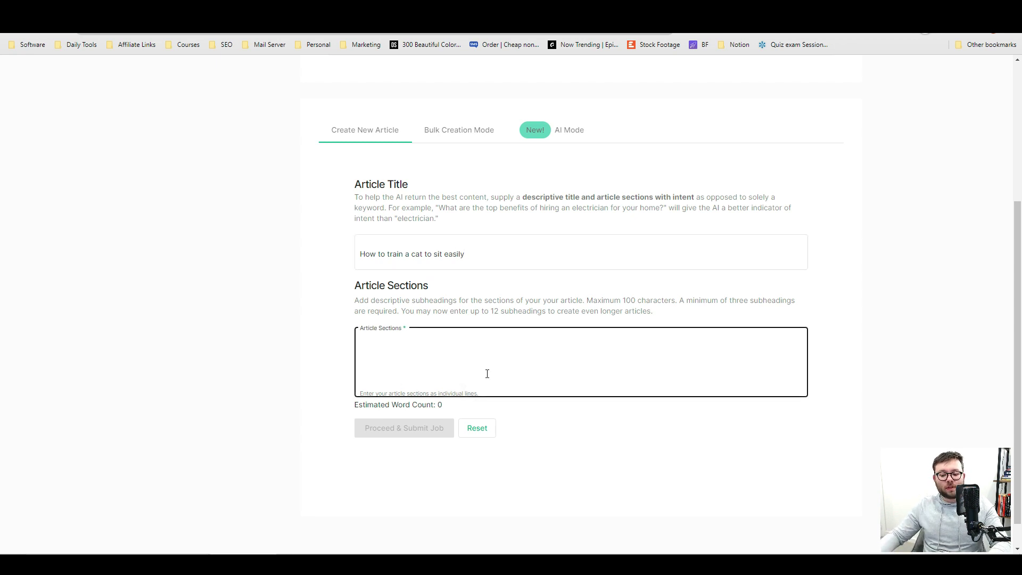
pyautogui.click(684, 300)
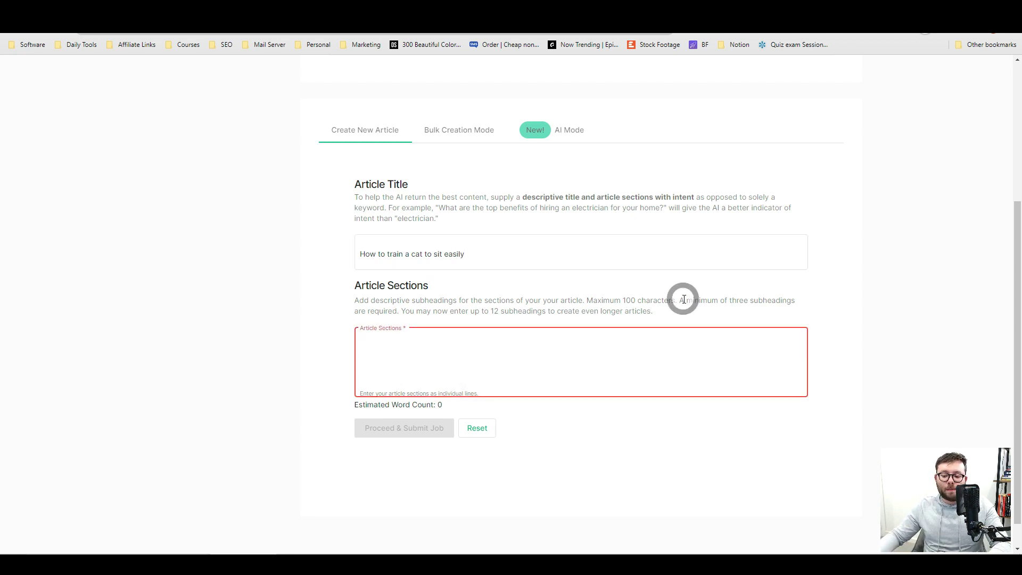
pyautogui.click(598, 342)
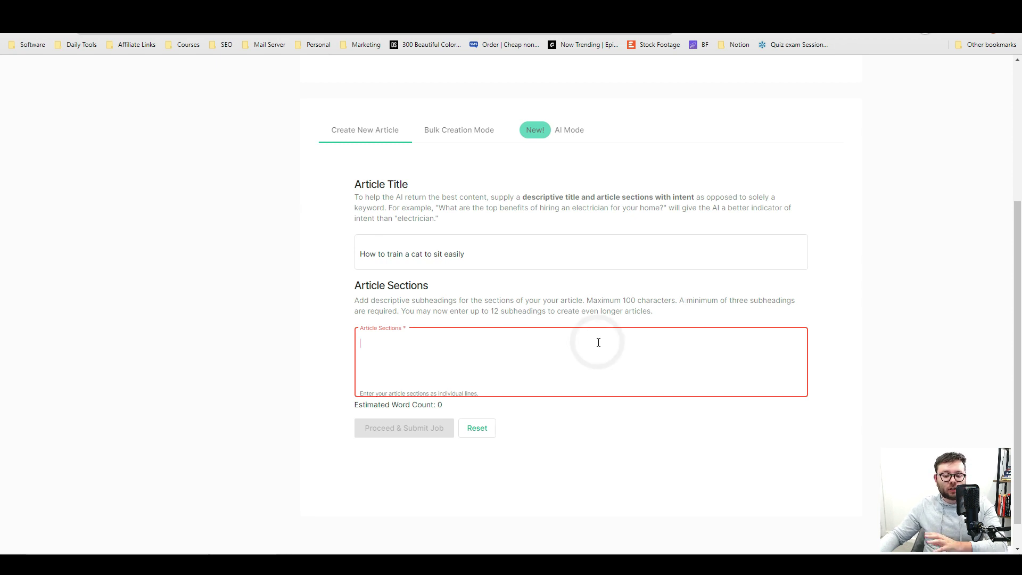
# Step: Add sections 'Top tips to train a cat to sit.', 'How to prepare yourself.', 'Best treats to use' and submit
pyautogui.write('Top')
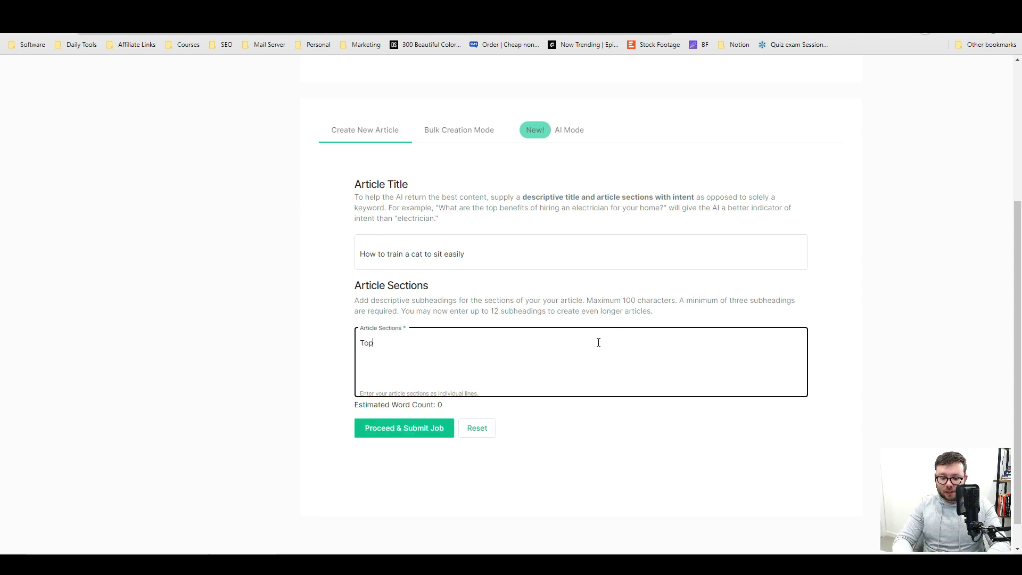
pyautogui.write(' tip')
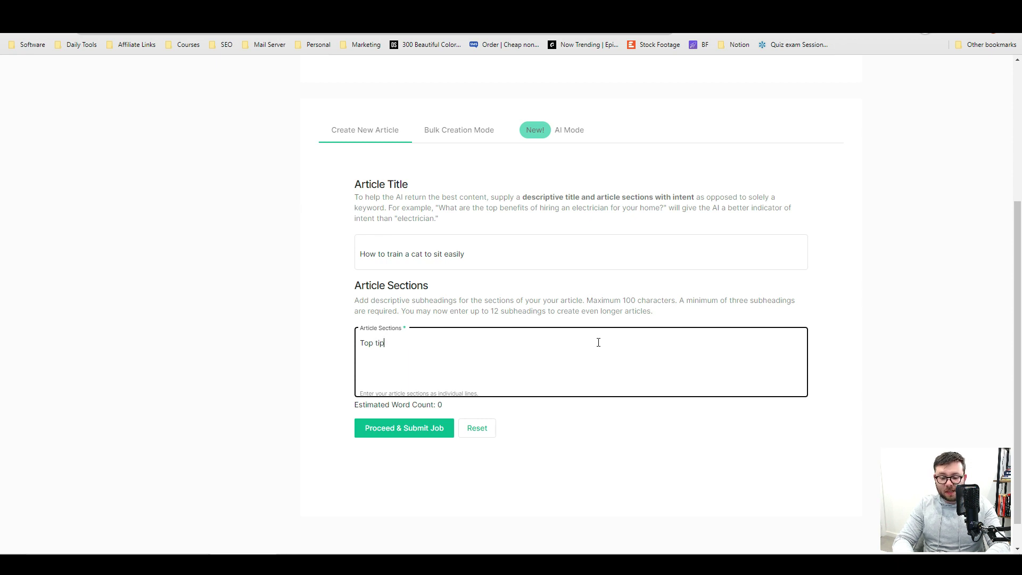
pyautogui.write('s to train a cat to sit')
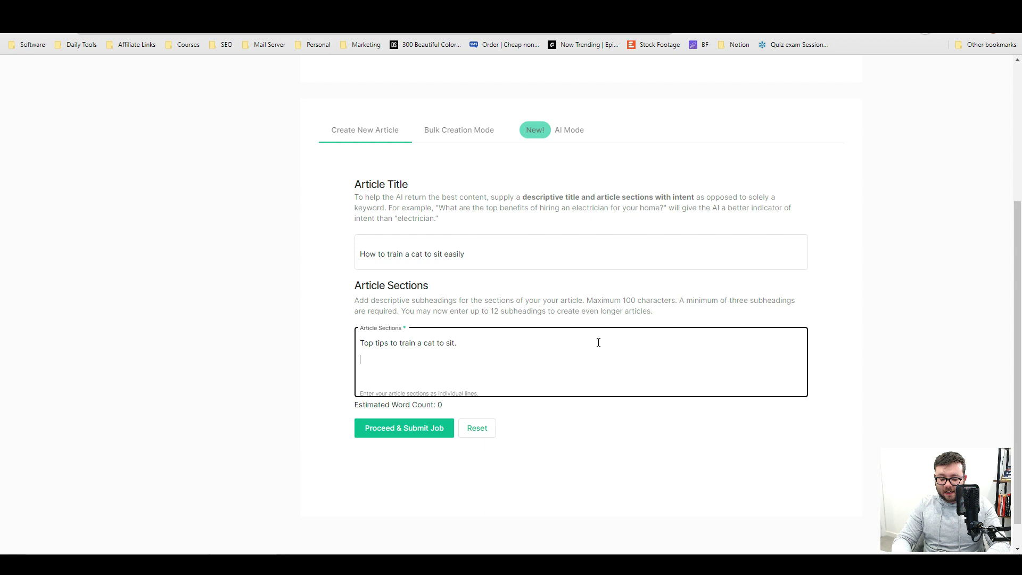
pyautogui.write('.')
pyautogui.press('Return')
pyautogui.write('How to pre')
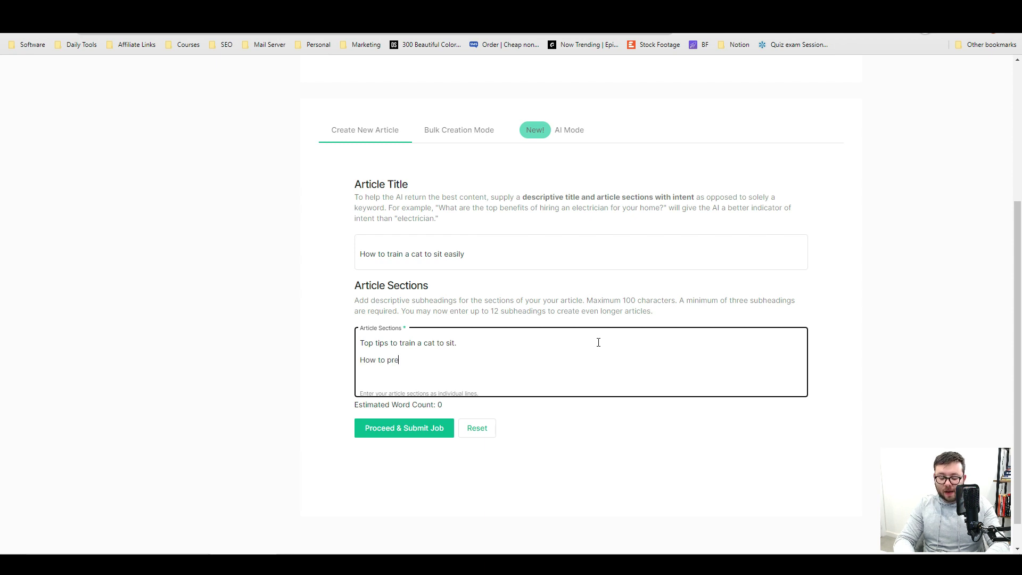
pyautogui.write('pare yourself. ')
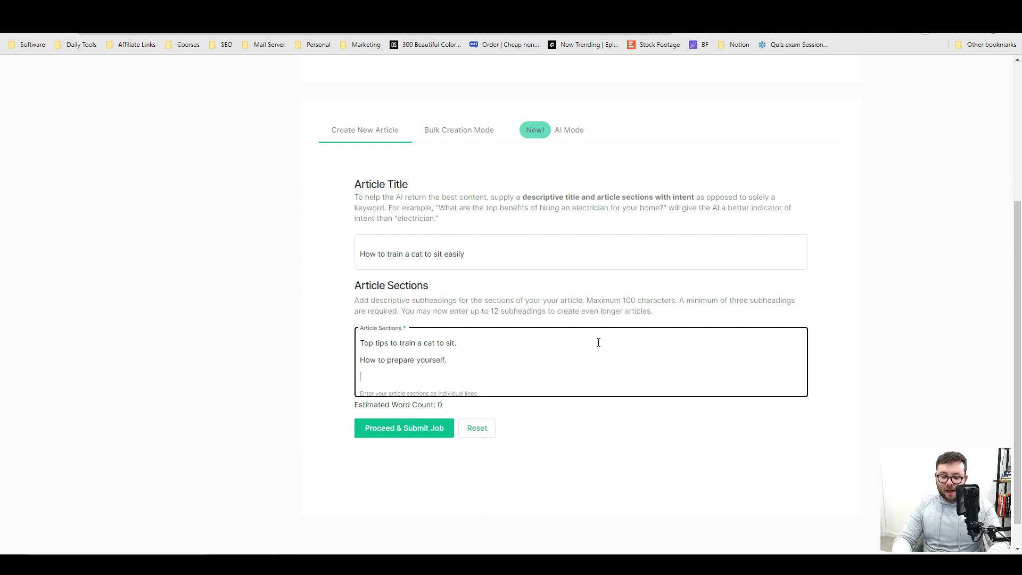
pyautogui.write('Best treats to use.')
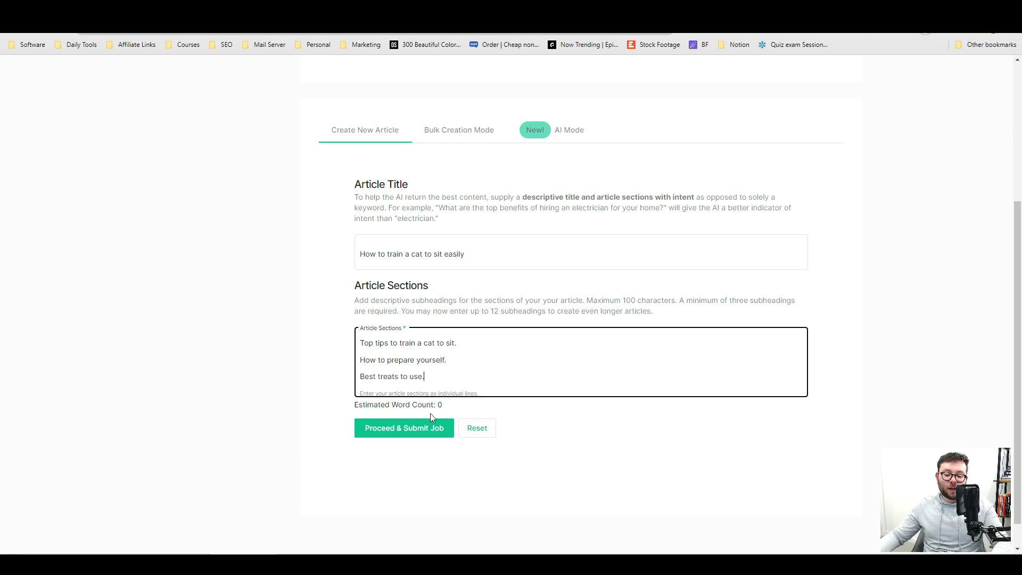
pyautogui.click(405, 430)
# Step: Confirm the job, then preview the generated cat article and copy its full text
pyautogui.press('Return')
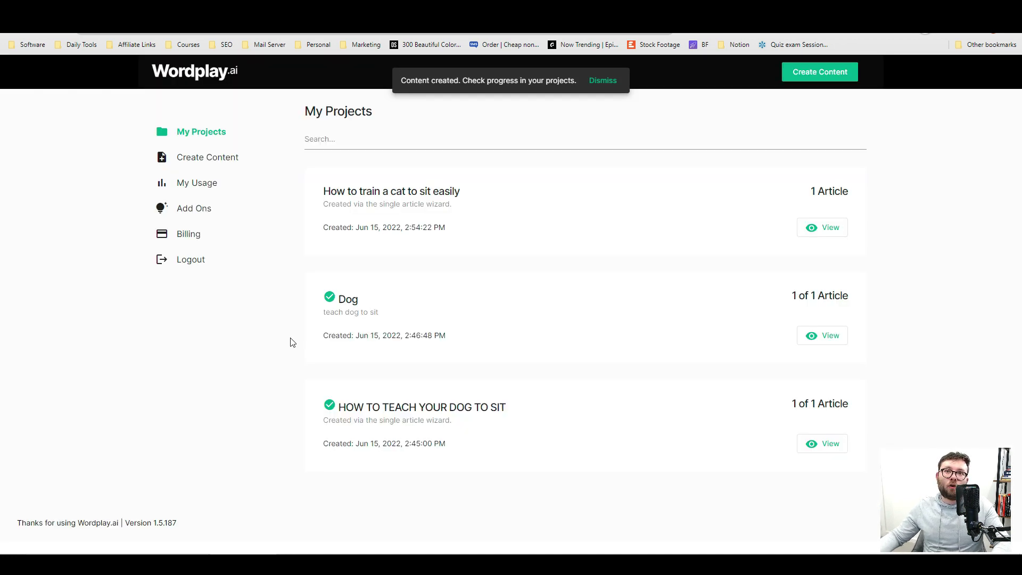
pyautogui.click(617, 239)
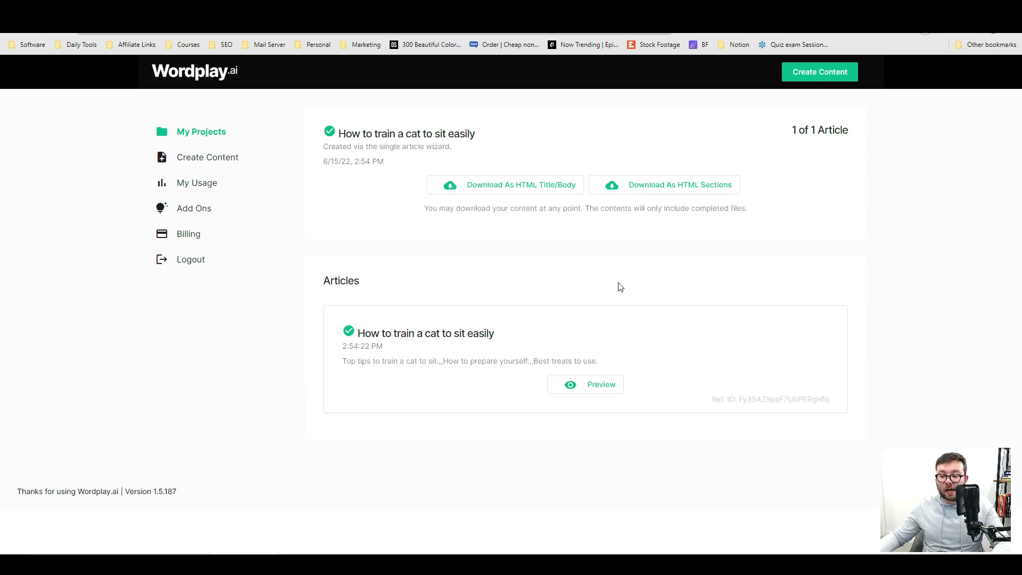
pyautogui.click(590, 384)
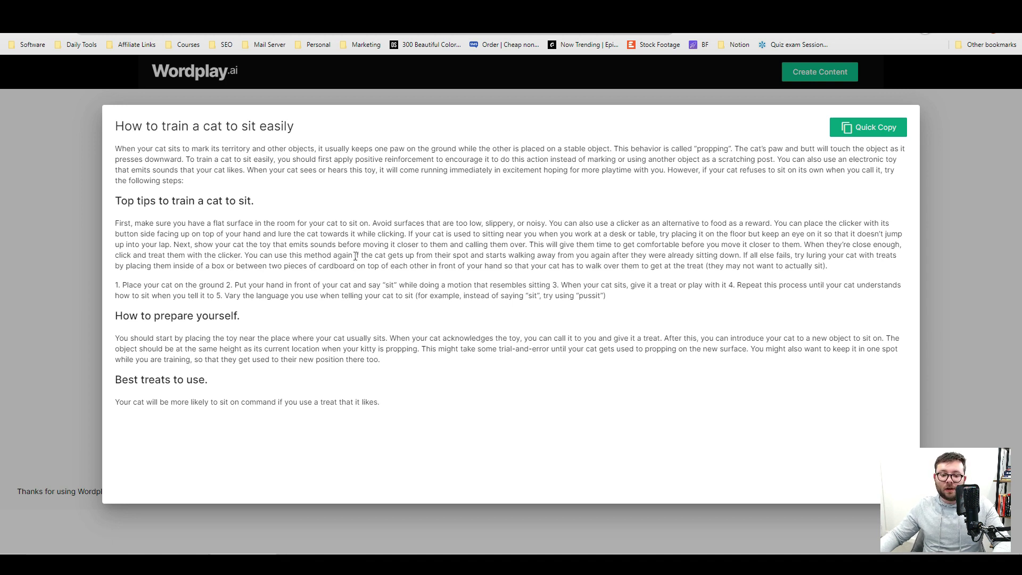
pyautogui.click(871, 135)
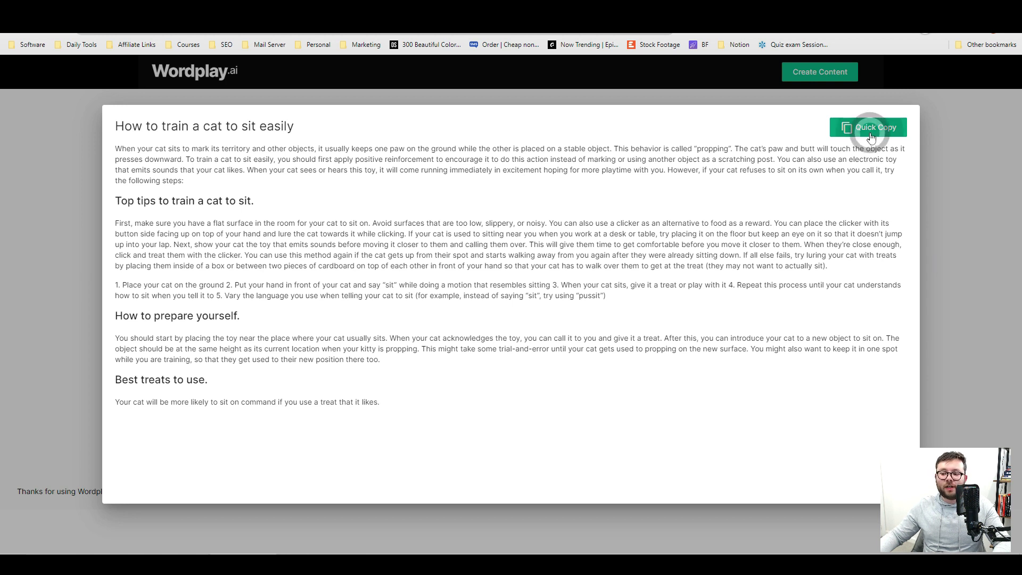
pyautogui.click(951, 162)
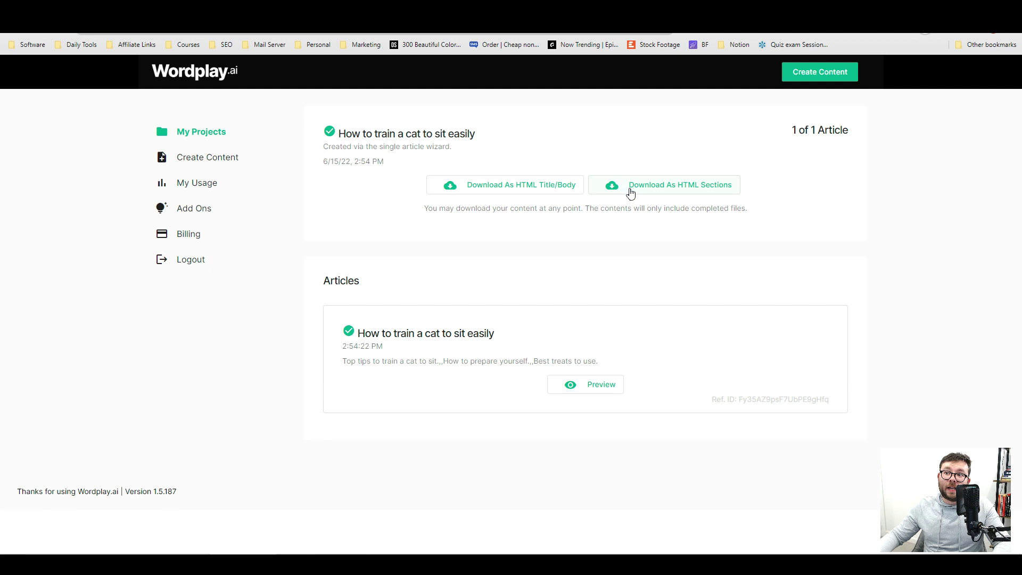
# Step: Download the cat article as an HTML sections CSV and inspect its cells in Excel
pyautogui.click(661, 187)
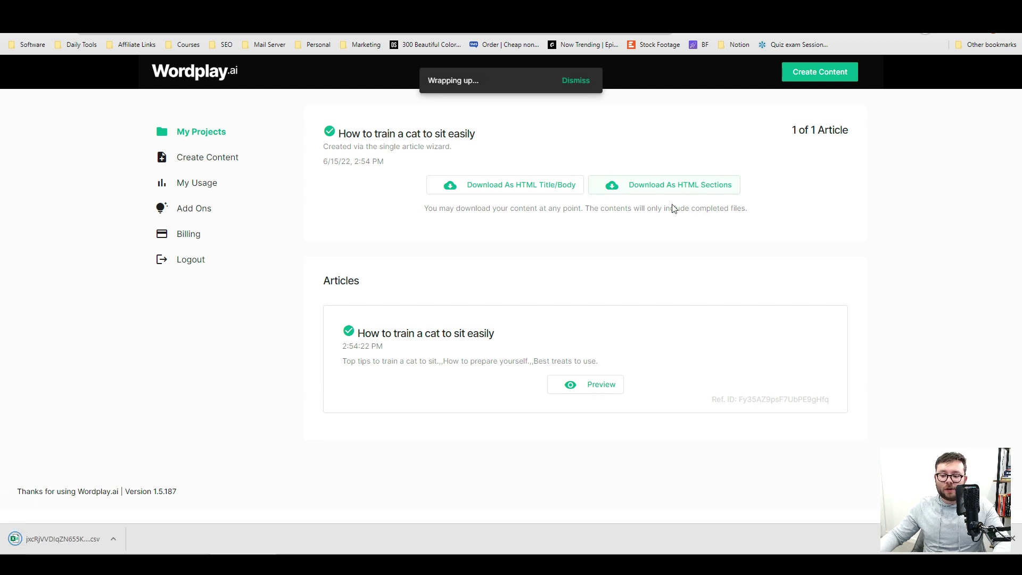
pyautogui.click(63, 539)
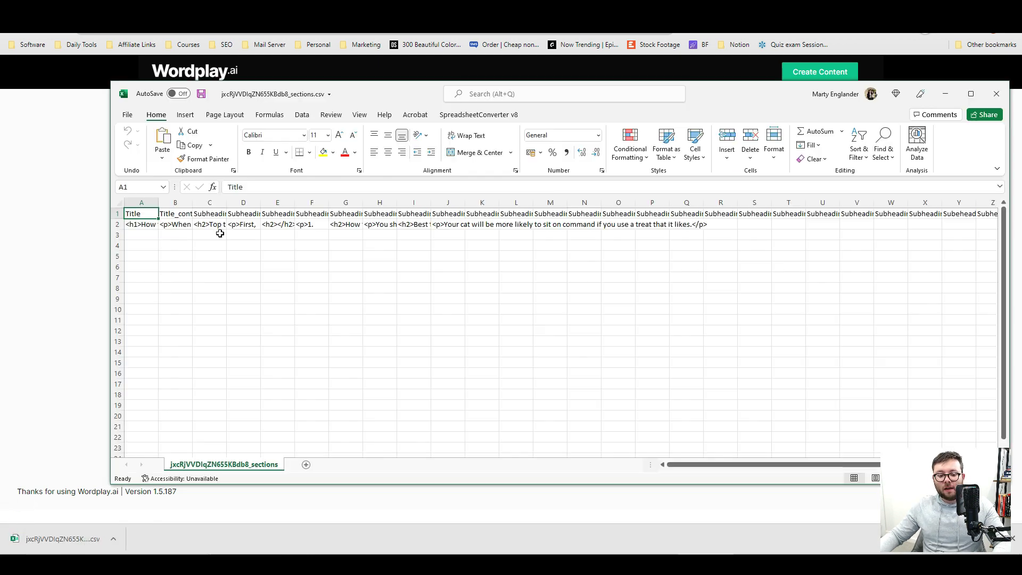
pyautogui.click(220, 233)
pyautogui.click(331, 227)
pyautogui.click(379, 226)
pyautogui.click(481, 228)
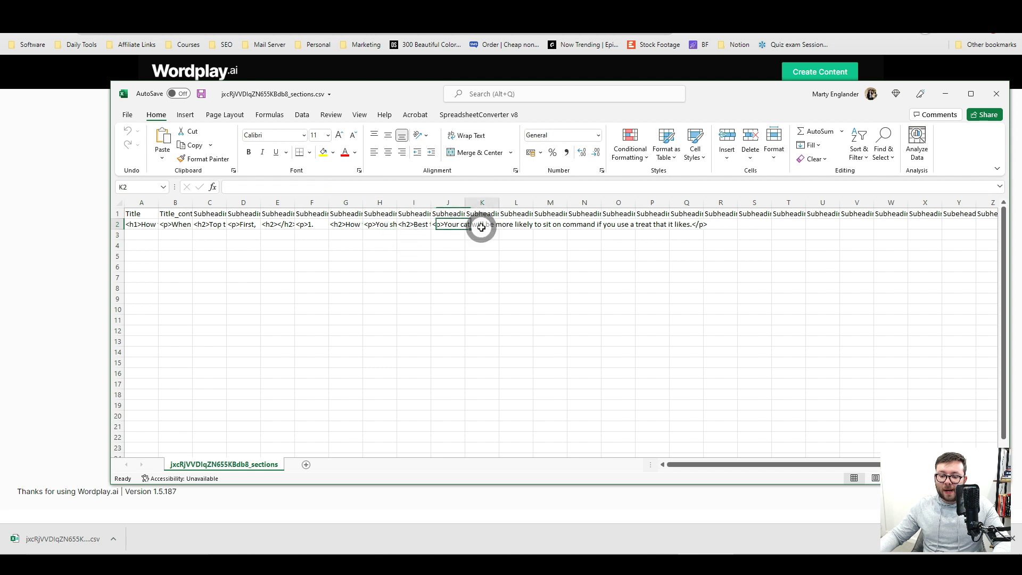
# Step: Close the spreadsheet and download the sample (1).csv content template from Bulk Creation Mode
pyautogui.click(996, 93)
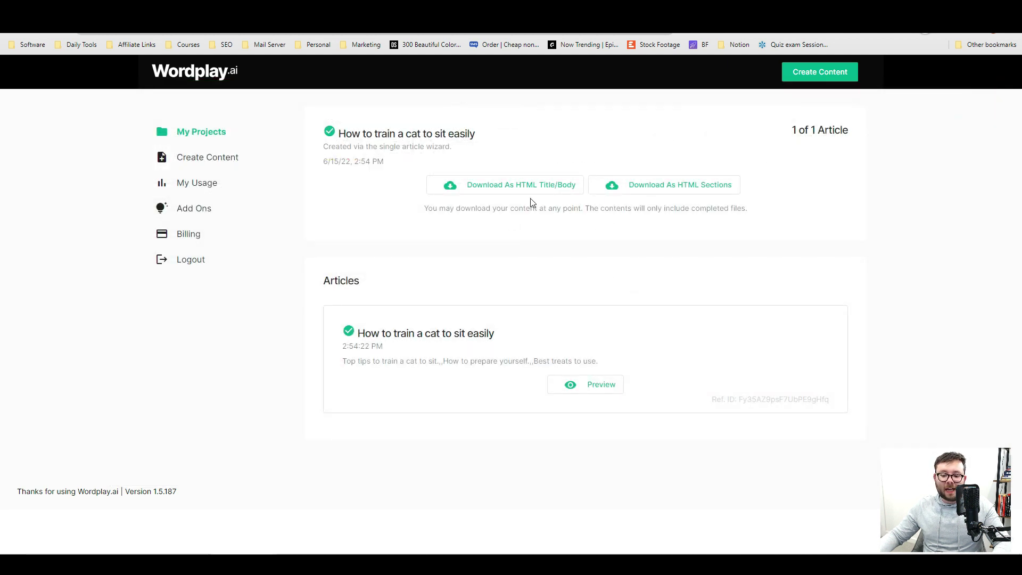
pyautogui.click(449, 168)
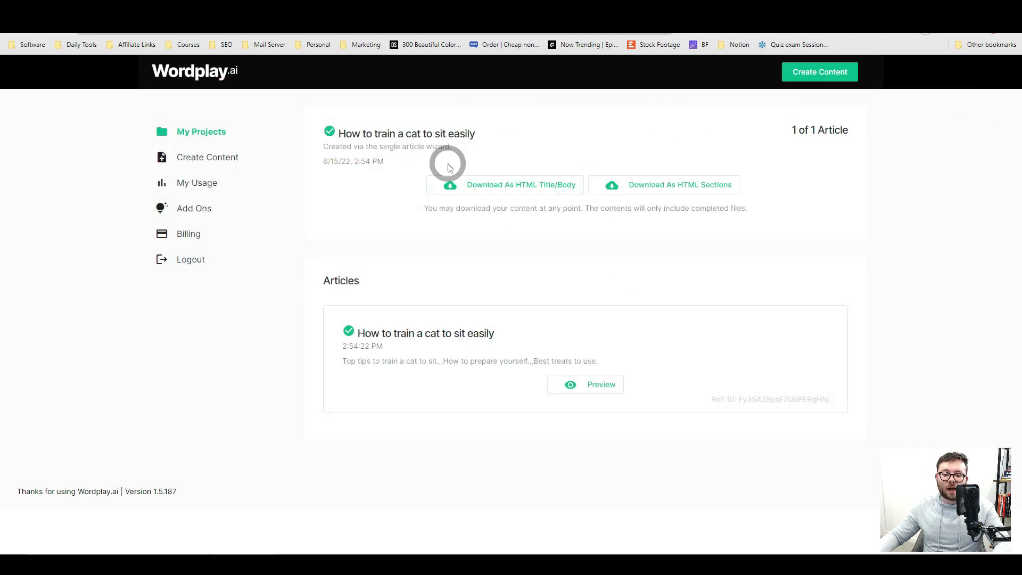
pyautogui.click(466, 205)
pyautogui.click(467, 204)
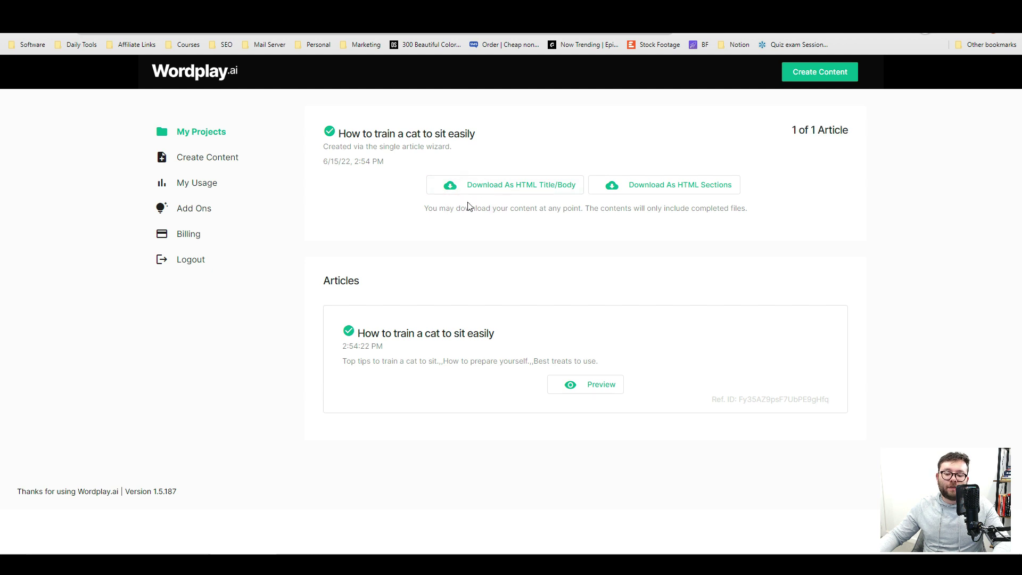
pyautogui.doubleClick(468, 203)
pyautogui.click(497, 209)
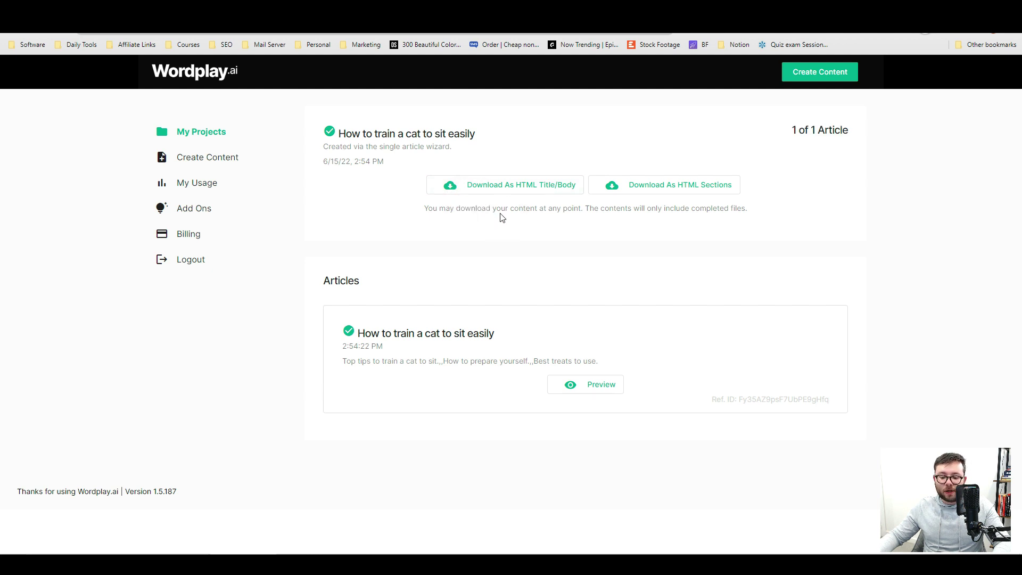
pyautogui.click(564, 169)
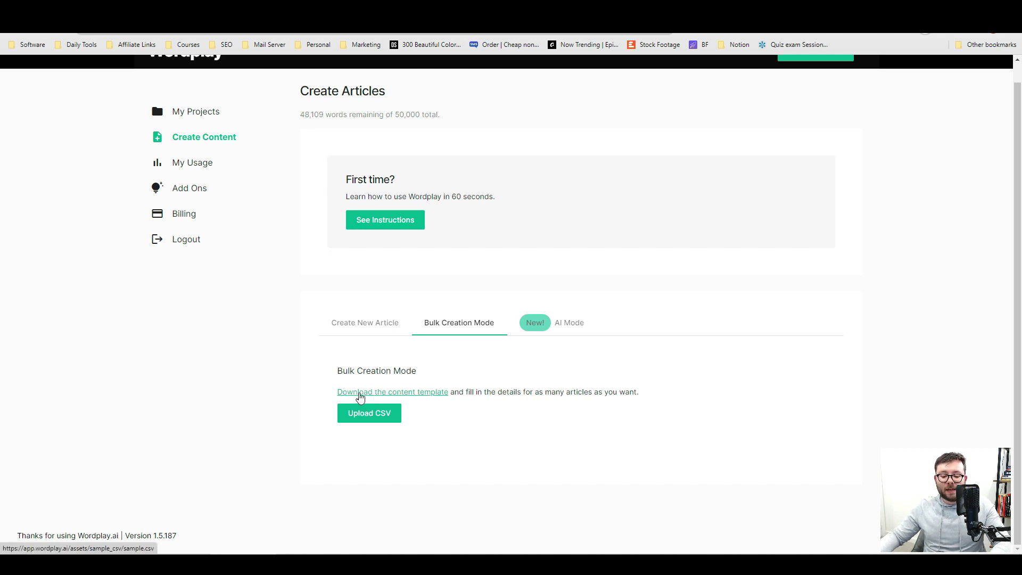
pyautogui.click(373, 394)
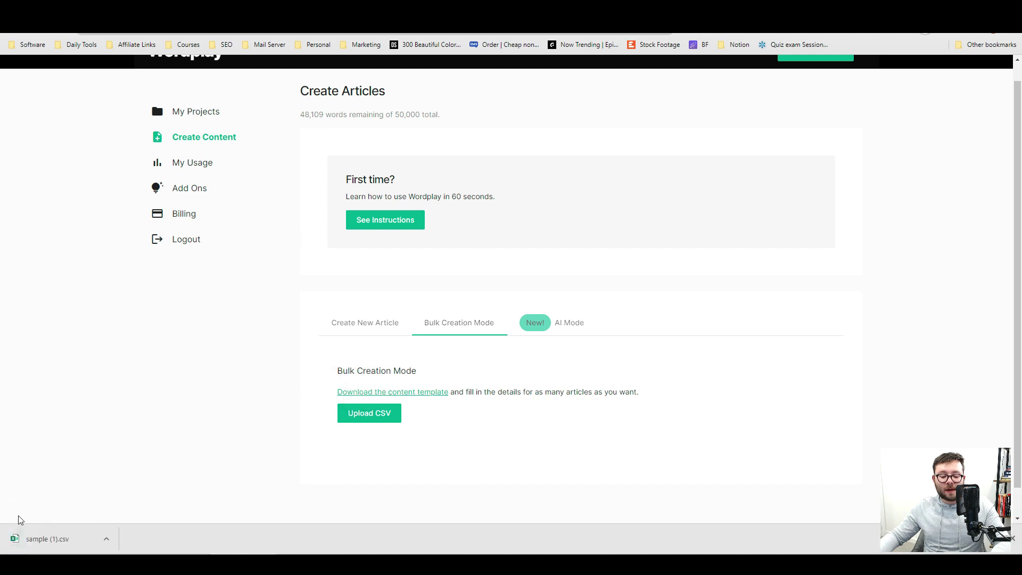
pyautogui.moveTo(141, 214); pyautogui.dragTo(328, 259)
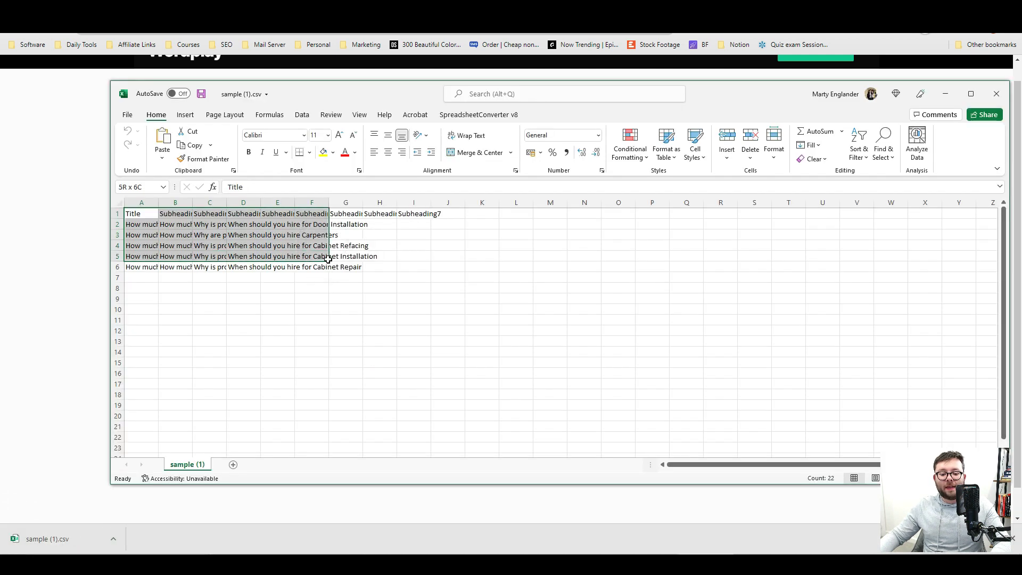
pyautogui.click(353, 354)
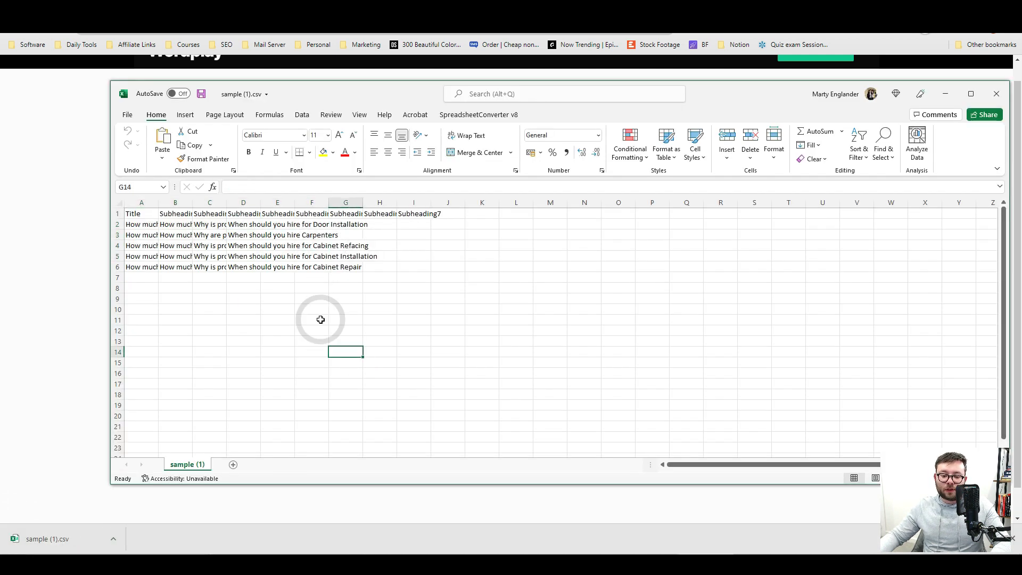
pyautogui.click(149, 216)
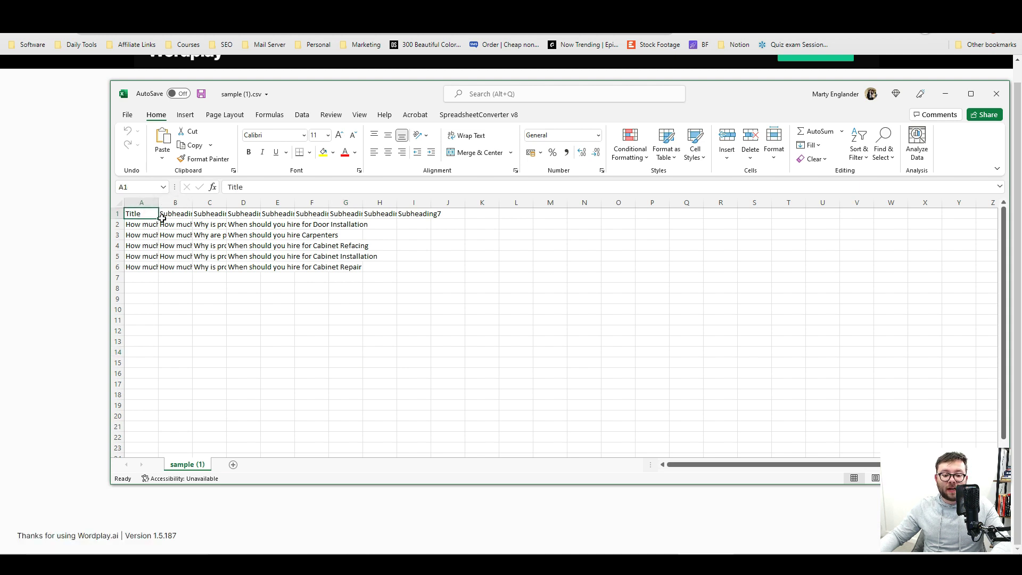
pyautogui.click(145, 225)
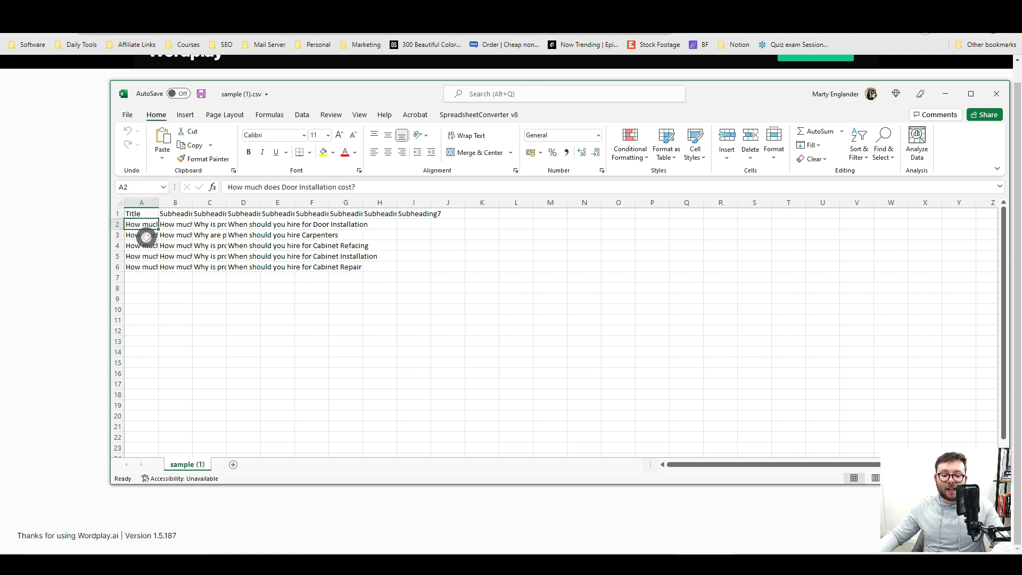
pyautogui.click(147, 248)
pyautogui.click(145, 258)
pyautogui.click(144, 268)
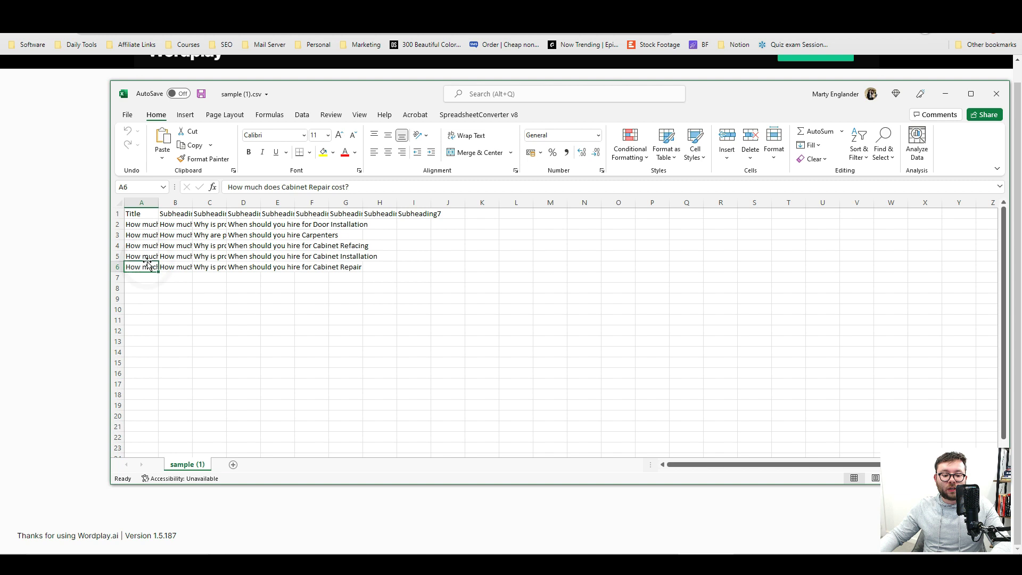
pyautogui.click(180, 218)
pyautogui.click(178, 224)
pyautogui.click(177, 235)
pyautogui.click(177, 245)
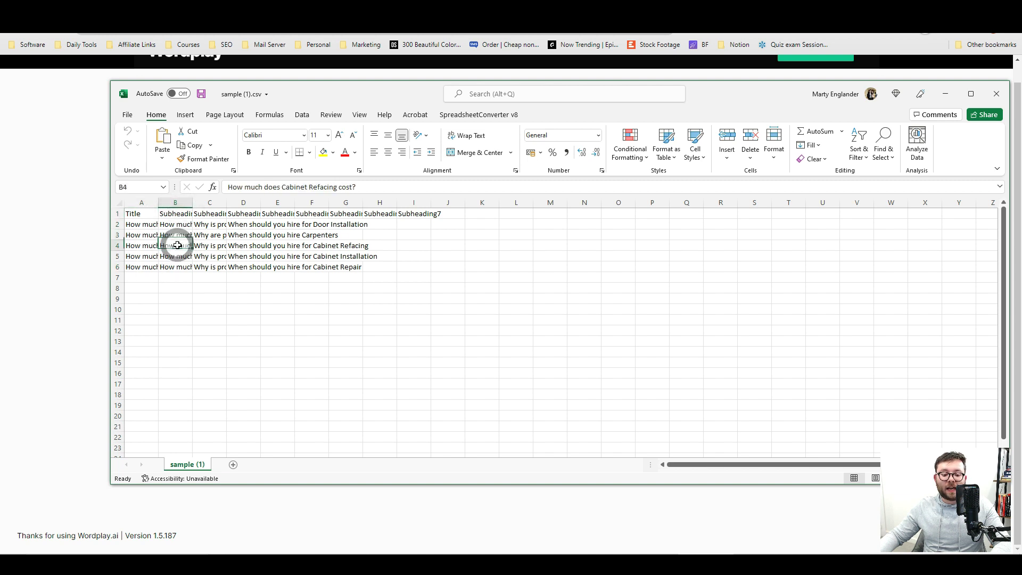
pyautogui.click(176, 259)
pyautogui.click(177, 268)
pyautogui.click(208, 246)
pyautogui.click(209, 266)
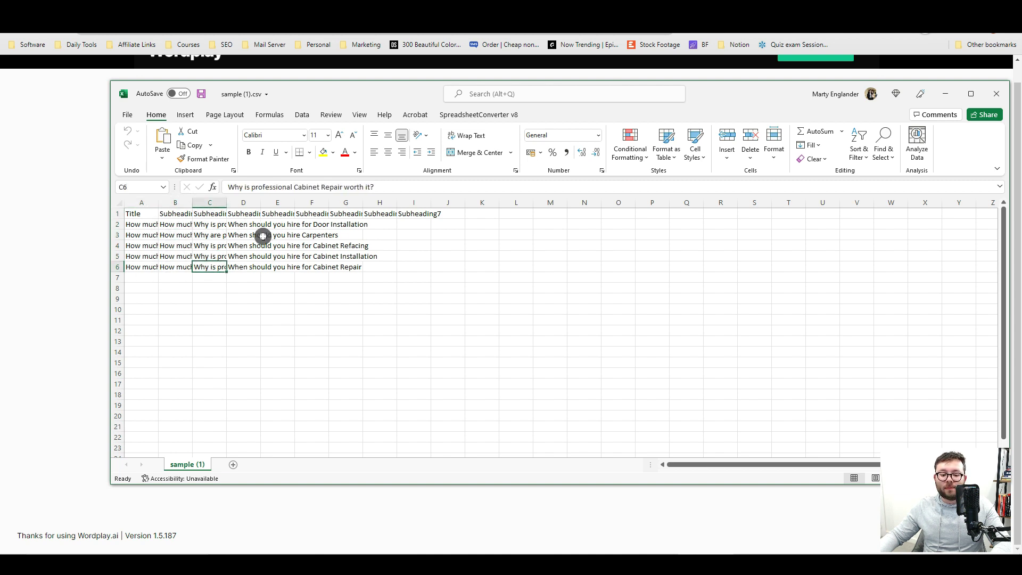
pyautogui.click(280, 257)
# Step: Upload the filled-in bulk article CSV of carpentry cost articles
pyautogui.hotkey('alt', 'Tab')
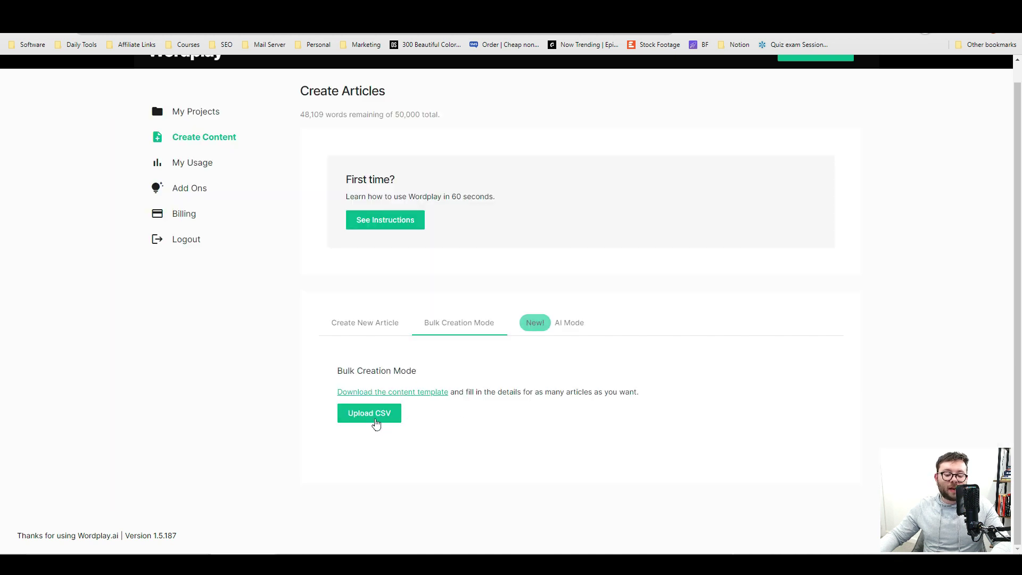
pyautogui.click(369, 413)
pyautogui.doubleClick(159, 76)
pyautogui.scroll(-3, 559, 285)
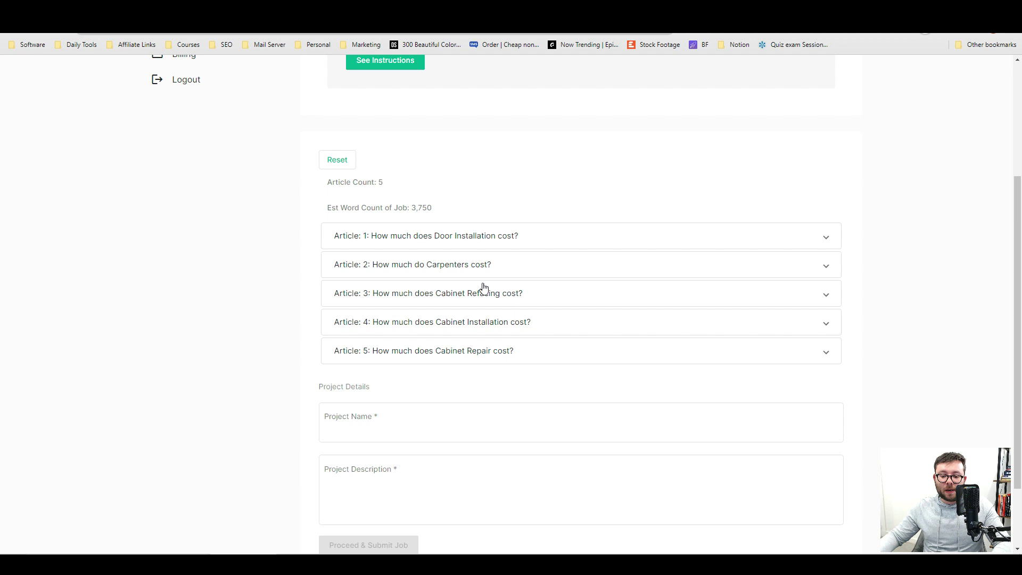
pyautogui.scroll(-1, 480, 298)
pyautogui.scroll(-1, 468, 297)
# Step: Name and describe the project 'Carpenter Bulk', submit it, and review its five listed articles
pyautogui.click(433, 331)
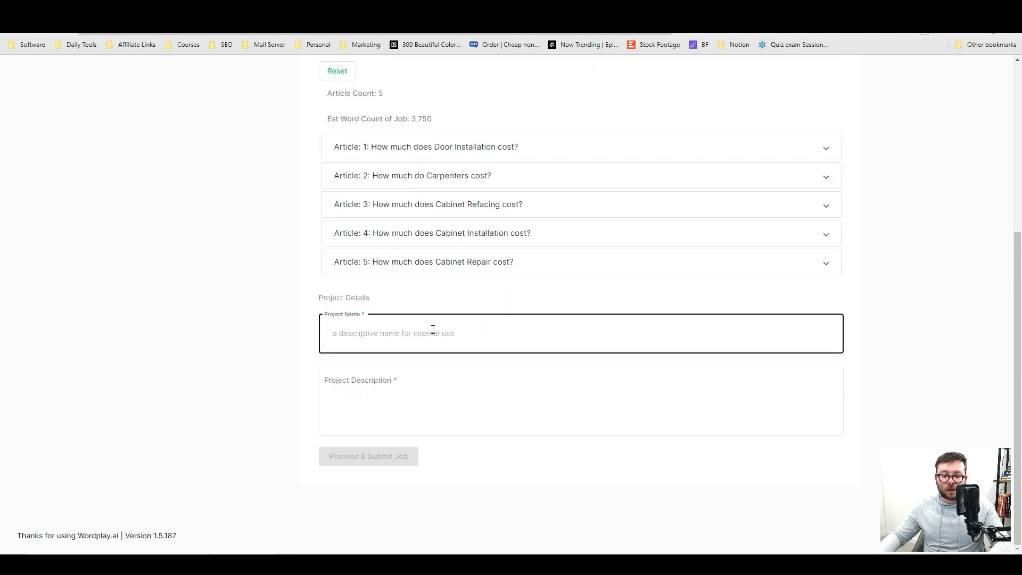
pyautogui.write('Carpenter Bulk')
pyautogui.click(443, 409)
pyautogui.write('Carpenter Bulk')
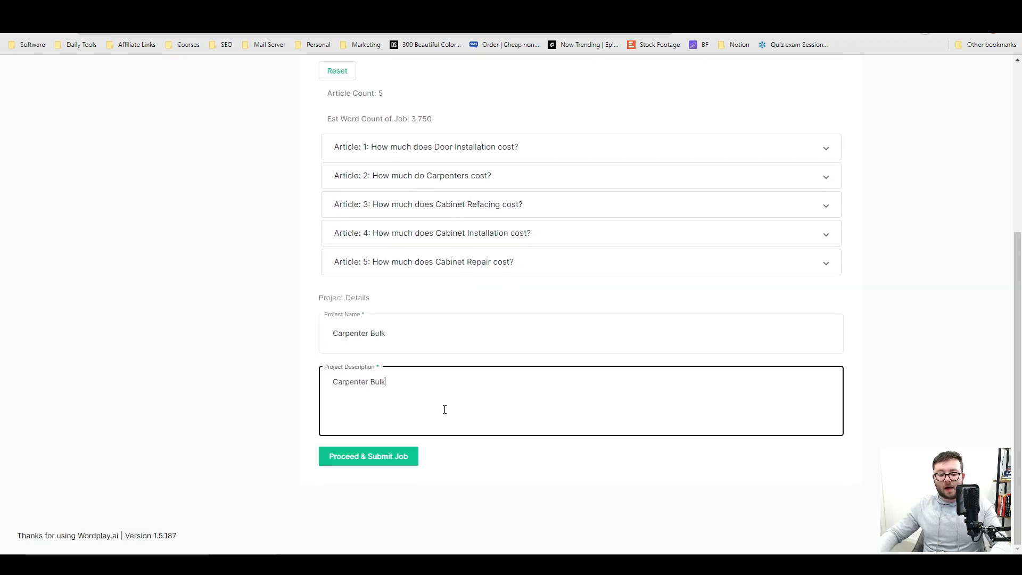
pyautogui.click(405, 461)
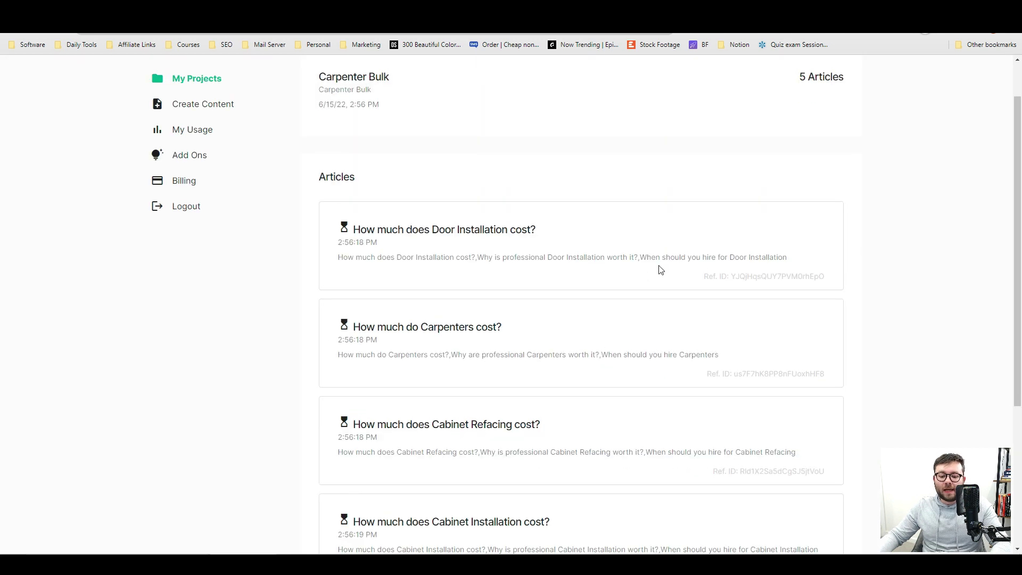
pyautogui.scroll(-1, 541, 261)
pyautogui.scroll(-3, 540, 261)
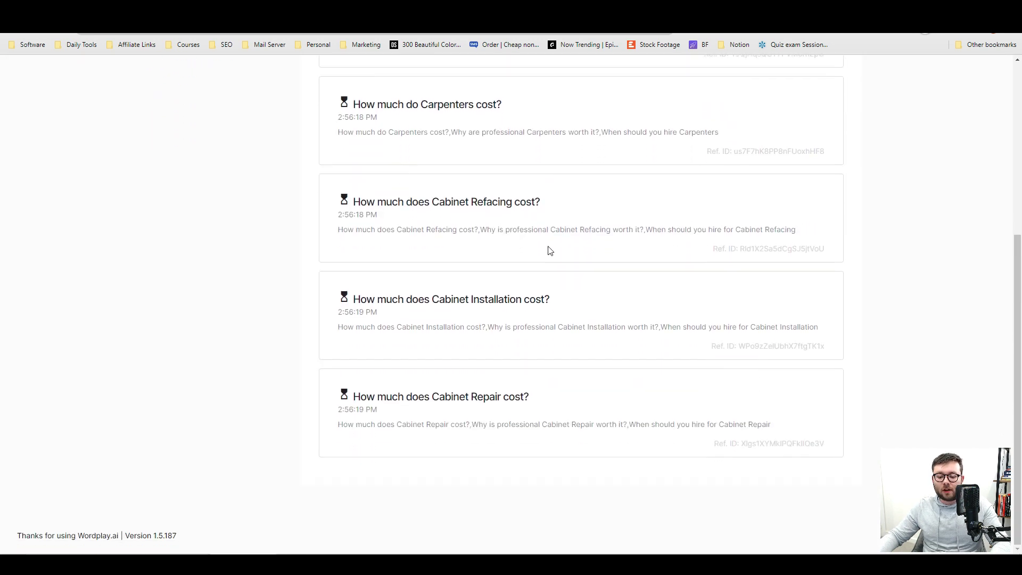
pyautogui.scroll(4, 550, 250)
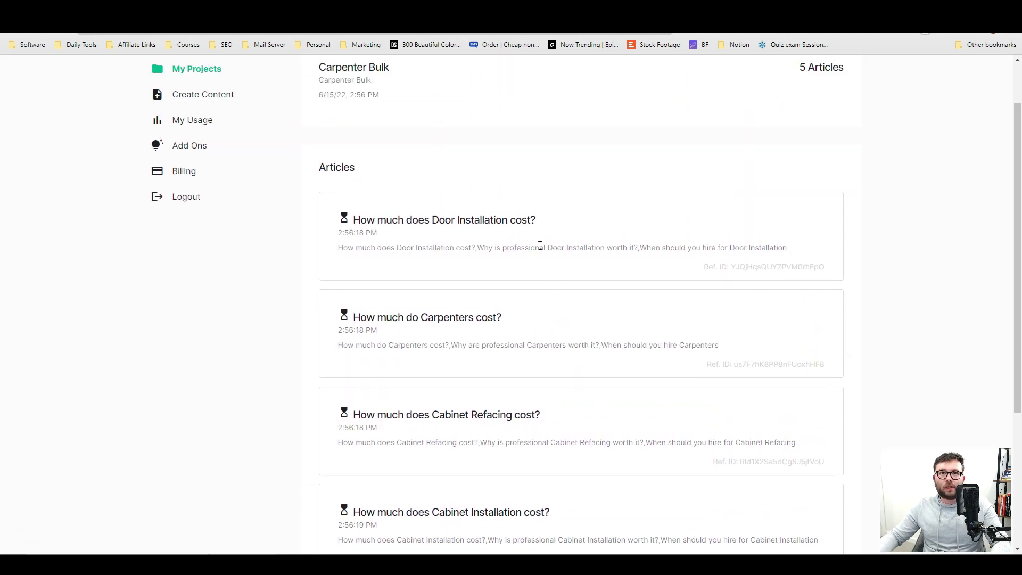
pyautogui.scroll(-4, 543, 262)
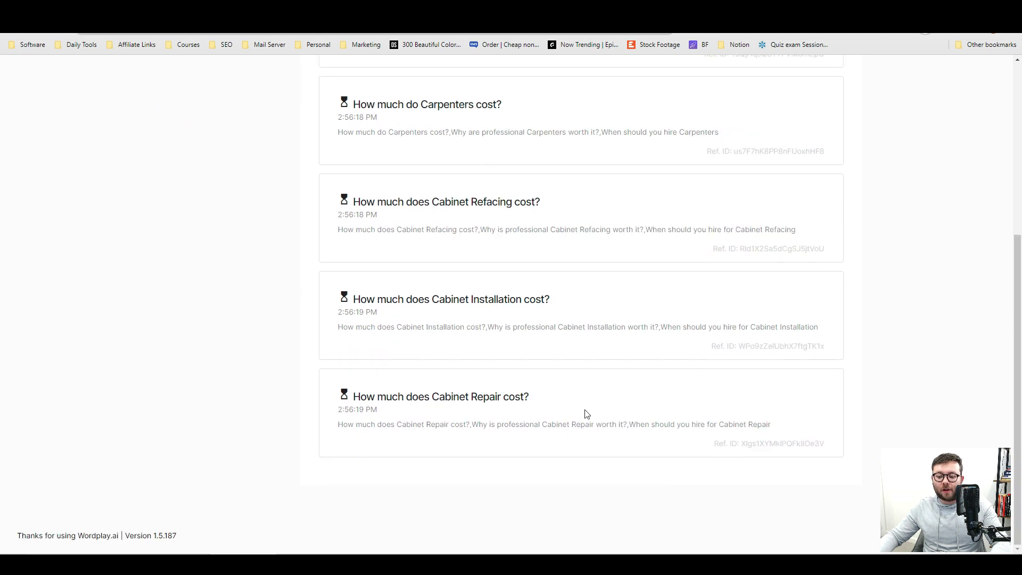
pyautogui.scroll(5, 588, 415)
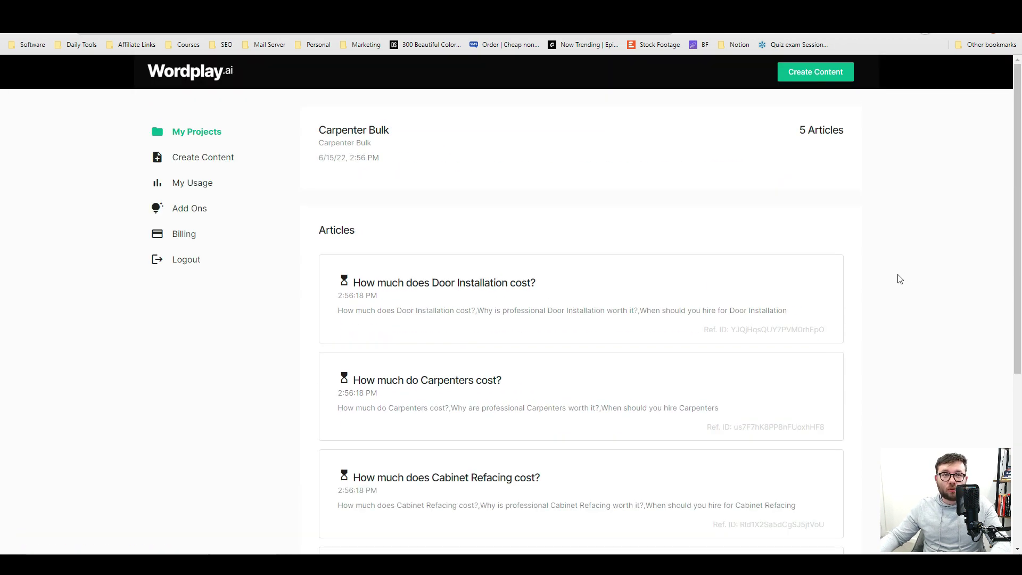
# Step: Go back from the projects list to the AI Mode content creation form
pyautogui.hotkey('alt', 'Left')
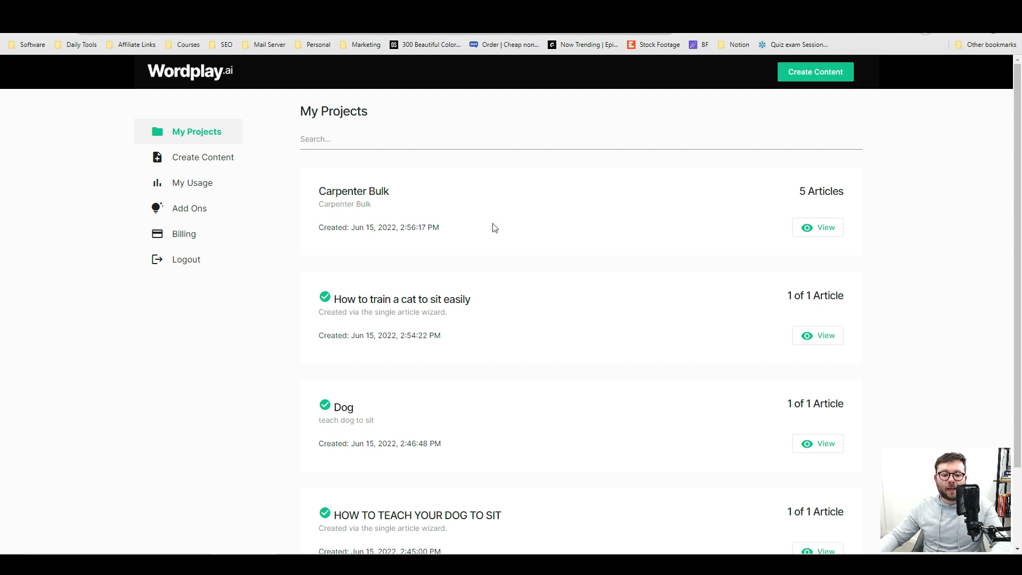
pyautogui.hotkey('alt', 'Left')
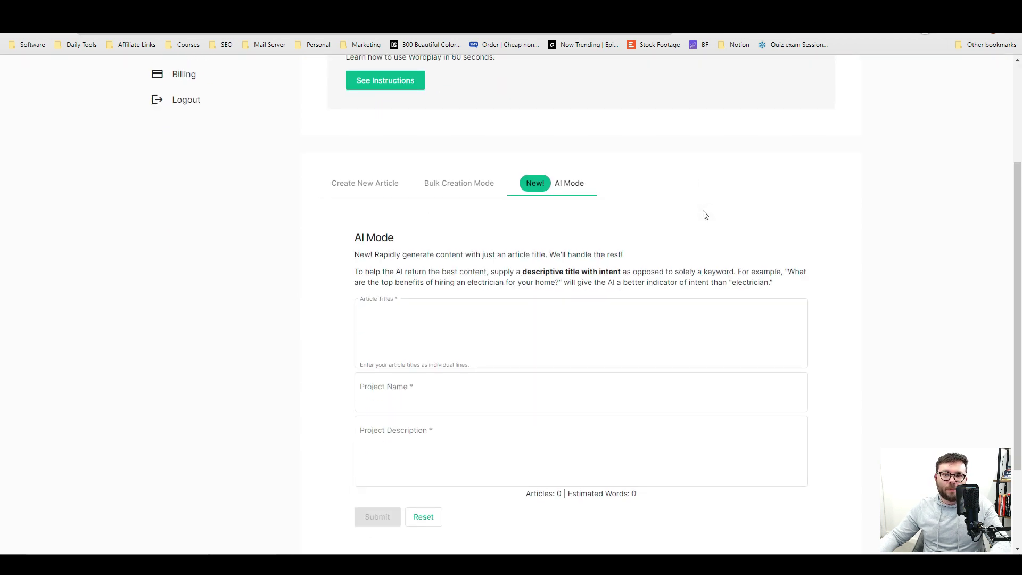
pyautogui.scroll(-1, 526, 217)
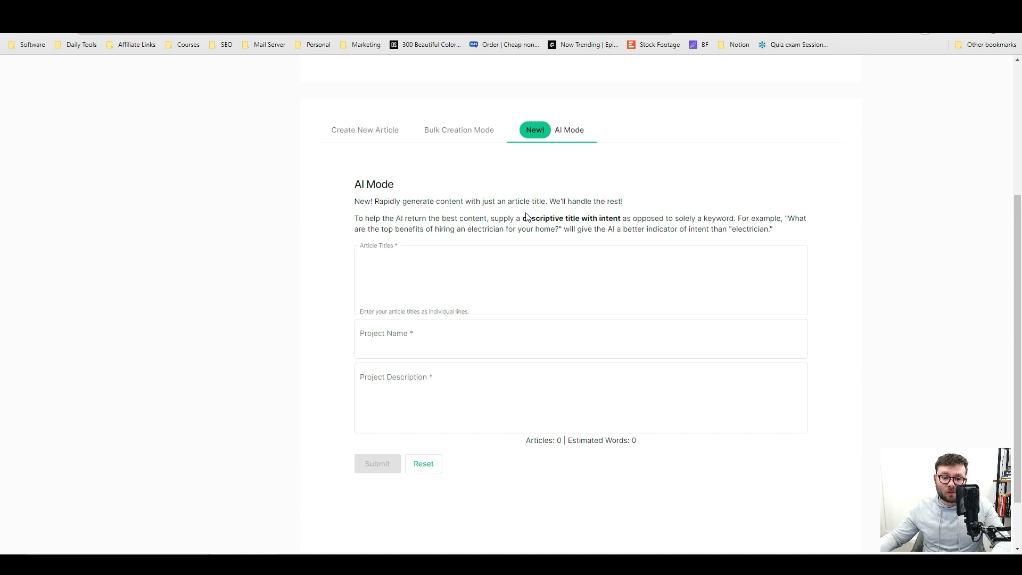
# Step: Enter title 'How to train a dog to sit easily?' with project name and description 'Dog Training AI'
pyautogui.click(486, 266)
pyautogui.write('How t')
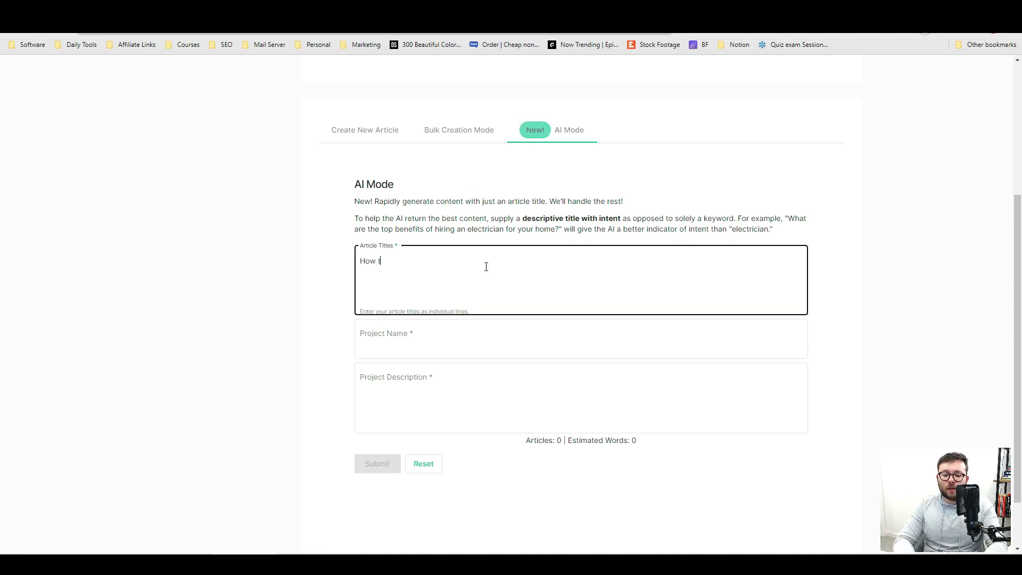
pyautogui.write('o train a dog to ')
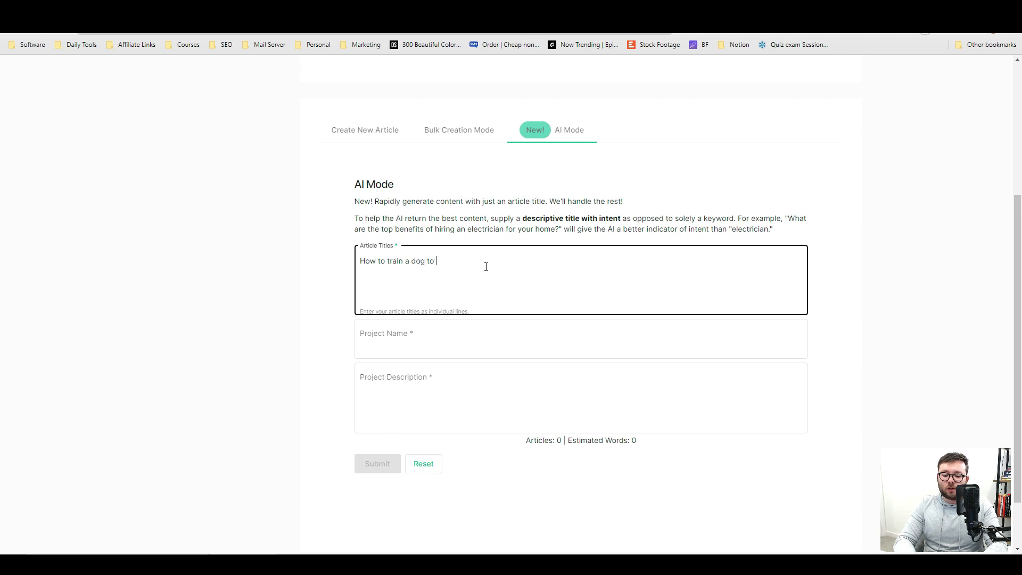
pyautogui.write('sit easily?')
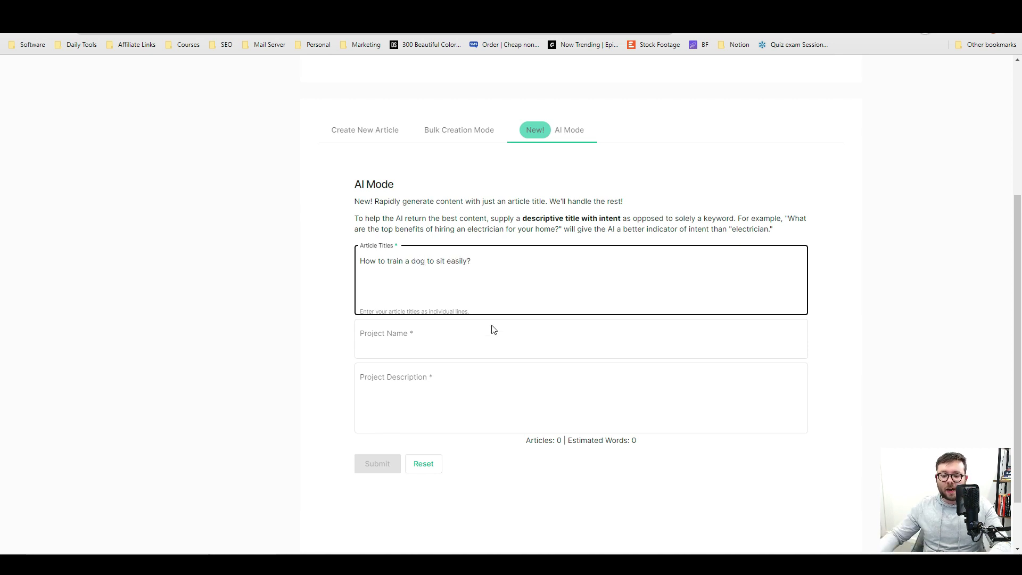
pyautogui.click(494, 329)
pyautogui.write('Dog ')
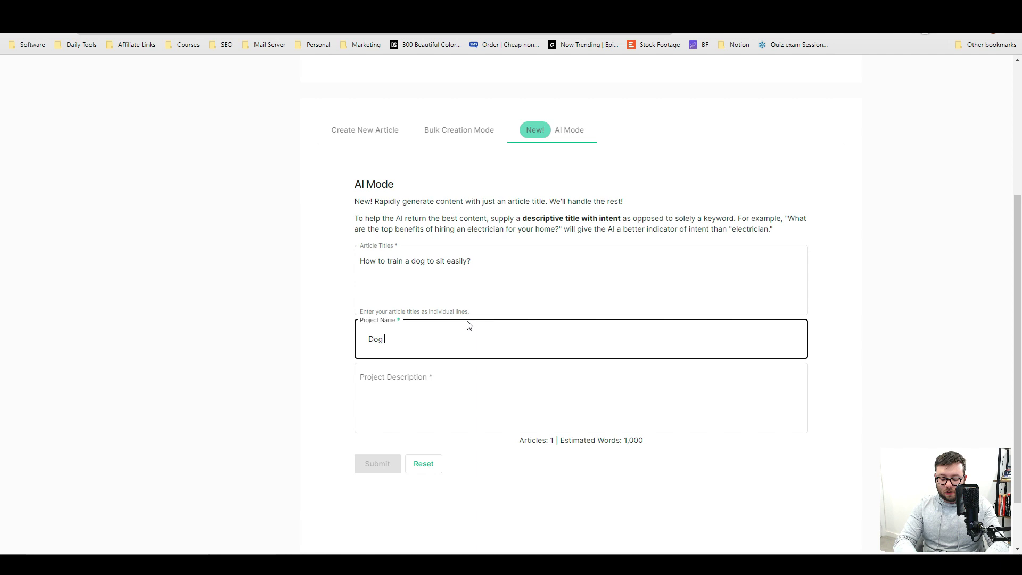
pyautogui.write('Training AI')
pyautogui.click(469, 381)
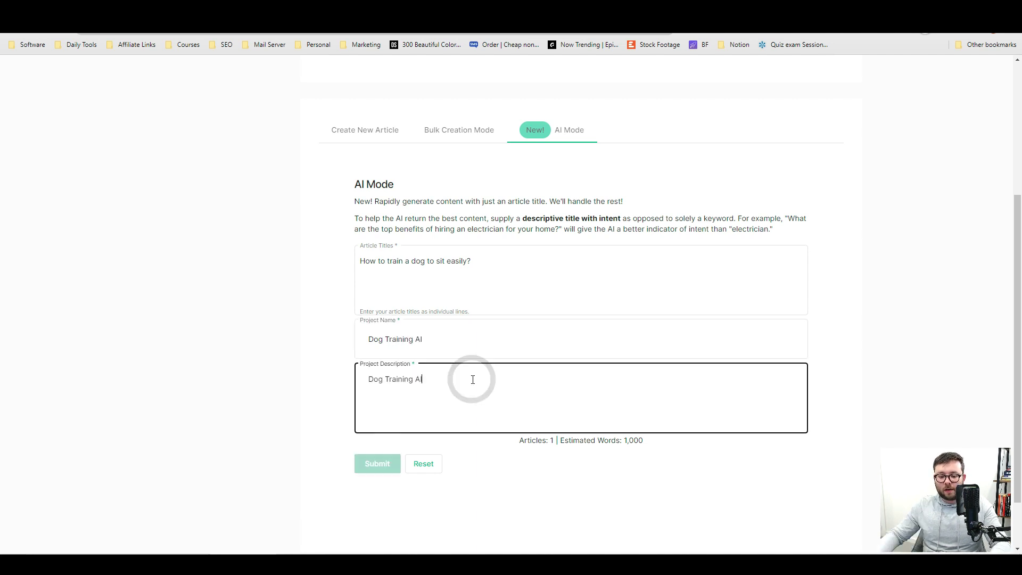
pyautogui.click(379, 287)
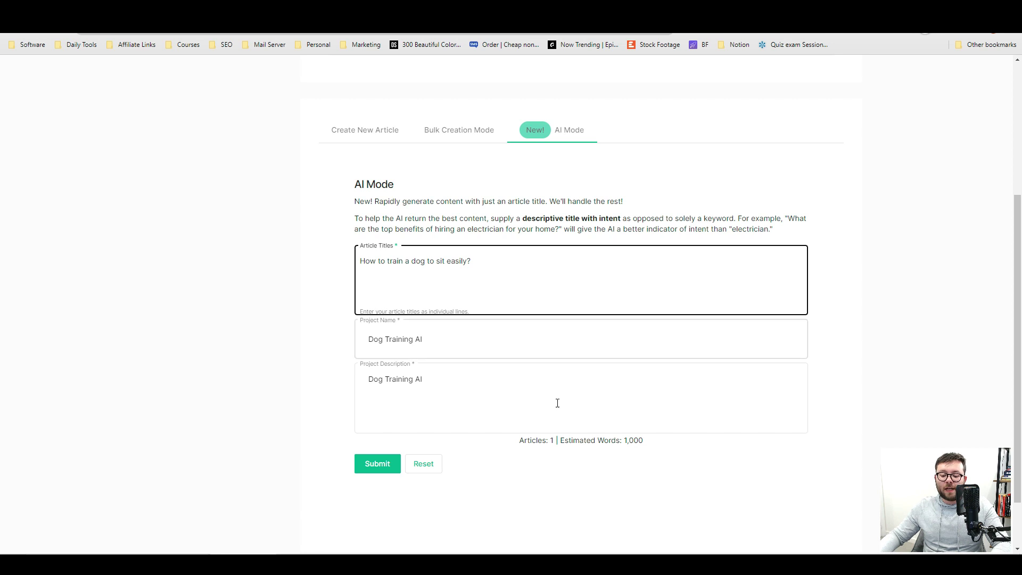
pyautogui.click(586, 449)
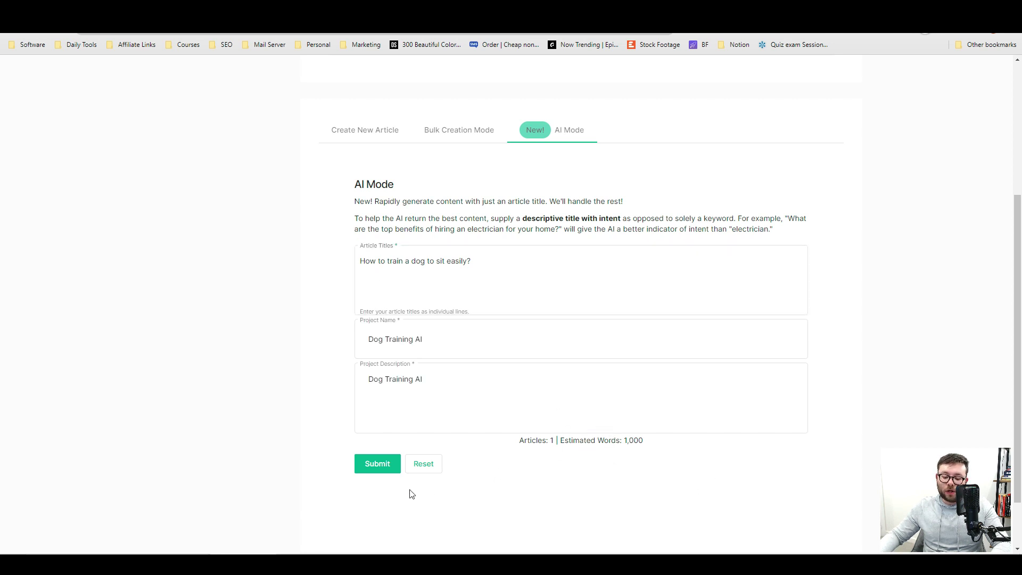
# Step: Submit the dog article request and preview it from the Dog Training AI project
pyautogui.click(379, 463)
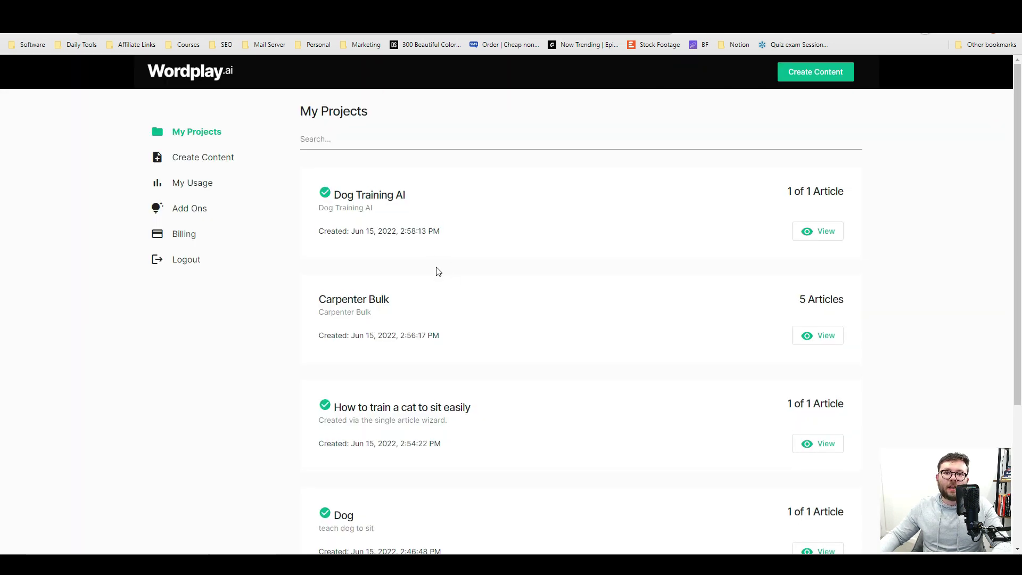
pyautogui.click(825, 233)
pyautogui.click(578, 365)
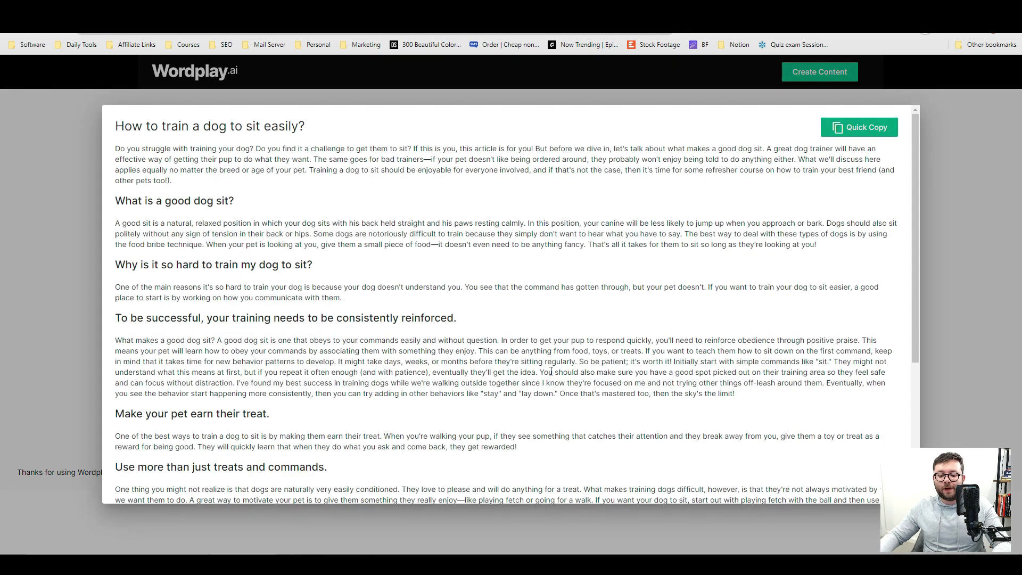
# Step: Read through the dog-sit article in the preview, highlighting its title and headings
pyautogui.scroll(-3, 286, 197)
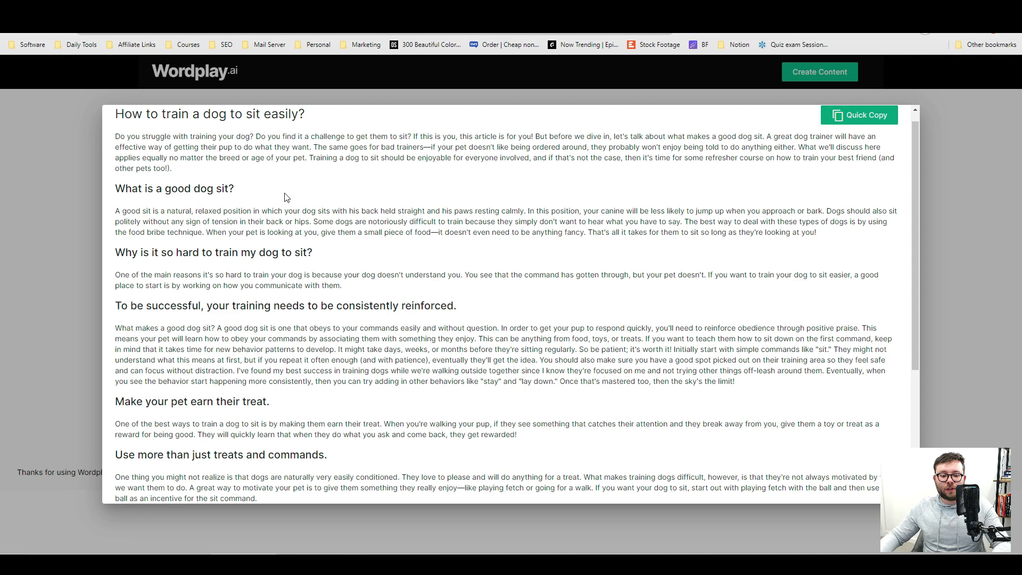
pyautogui.scroll(4, 286, 197)
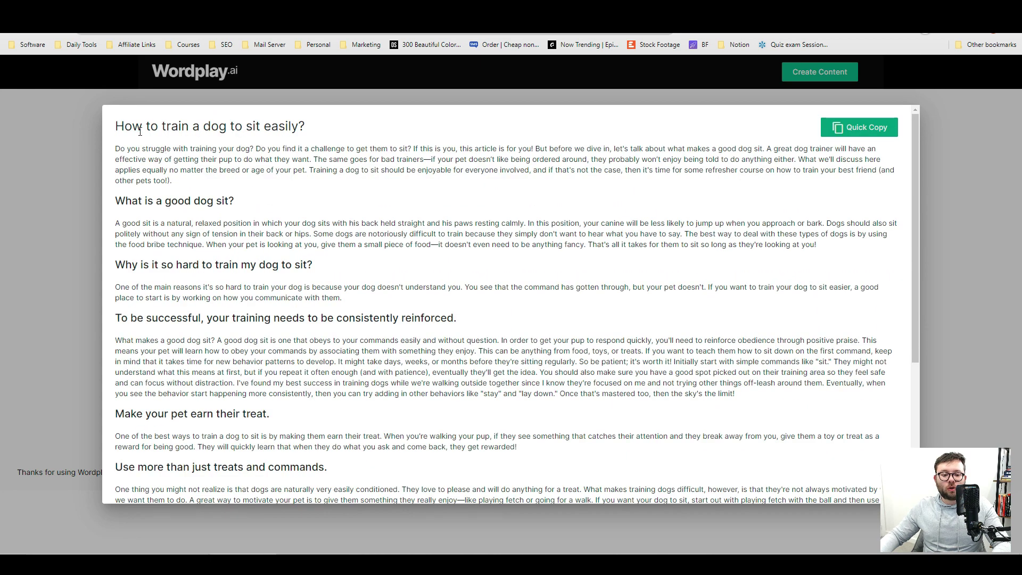
pyautogui.moveTo(123, 126); pyautogui.dragTo(288, 128)
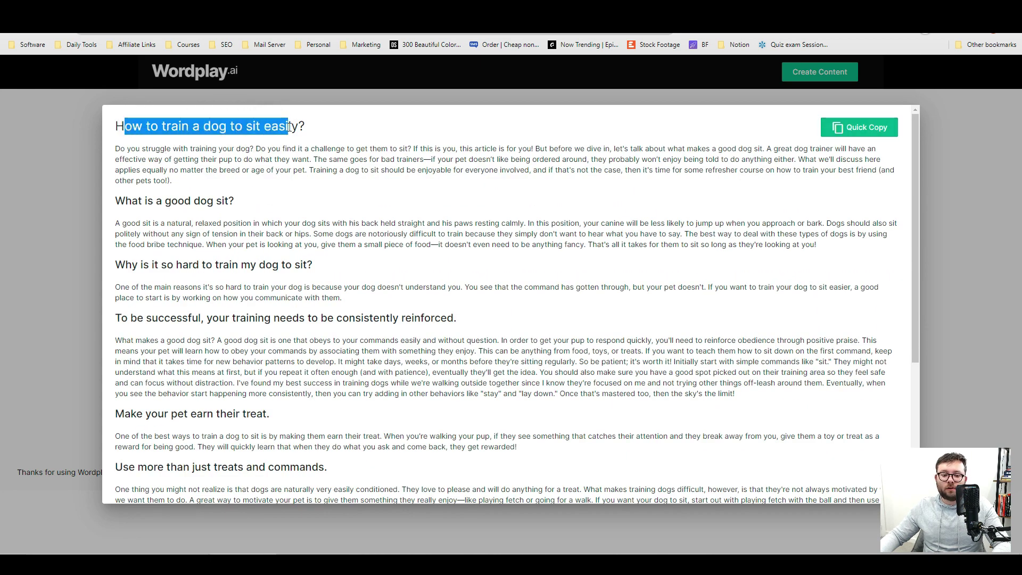
pyautogui.scroll(-1, 181, 183)
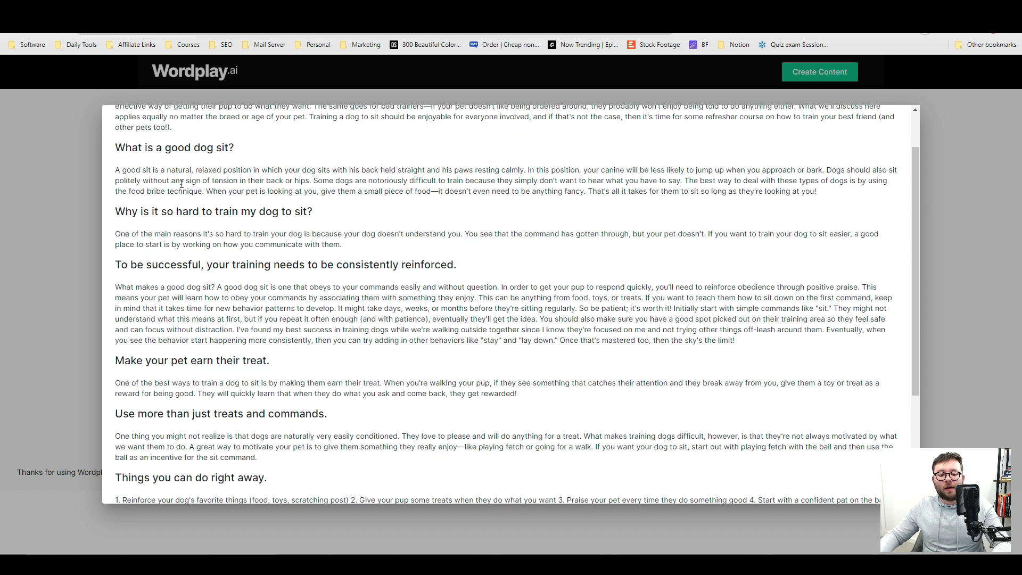
pyautogui.click(177, 151)
pyautogui.scroll(-1, 177, 151)
pyautogui.moveTo(154, 158); pyautogui.dragTo(266, 158)
pyautogui.scroll(-1, 223, 156)
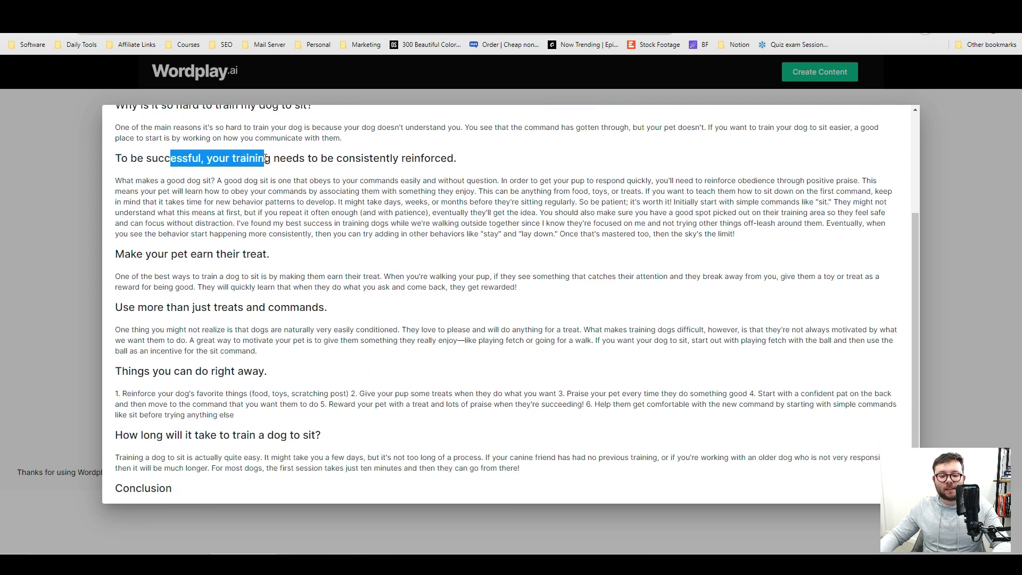
pyautogui.scroll(-1, 269, 159)
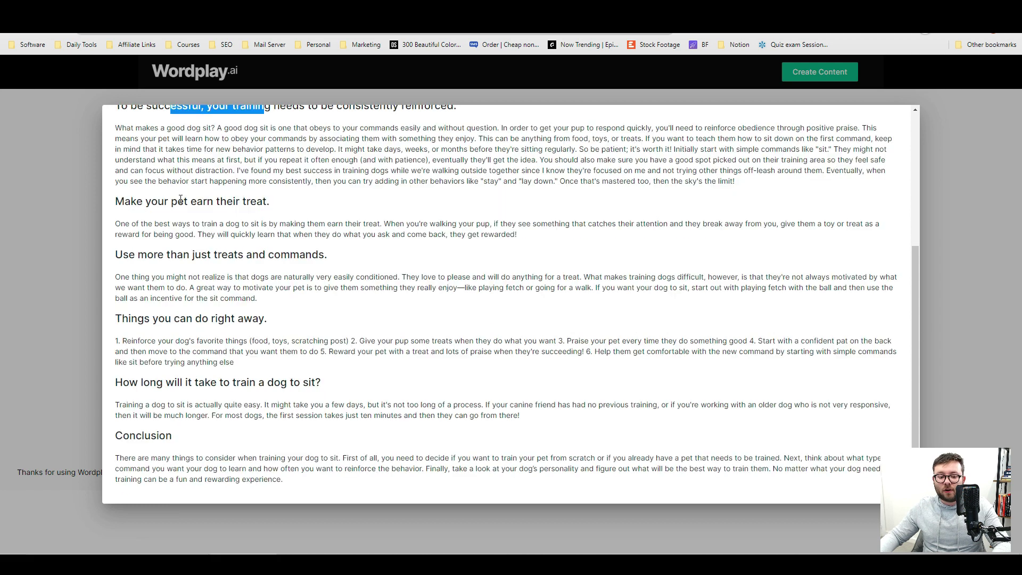
pyautogui.moveTo(177, 201); pyautogui.dragTo(253, 200)
pyautogui.click(281, 257)
pyautogui.scroll(4, 372, 275)
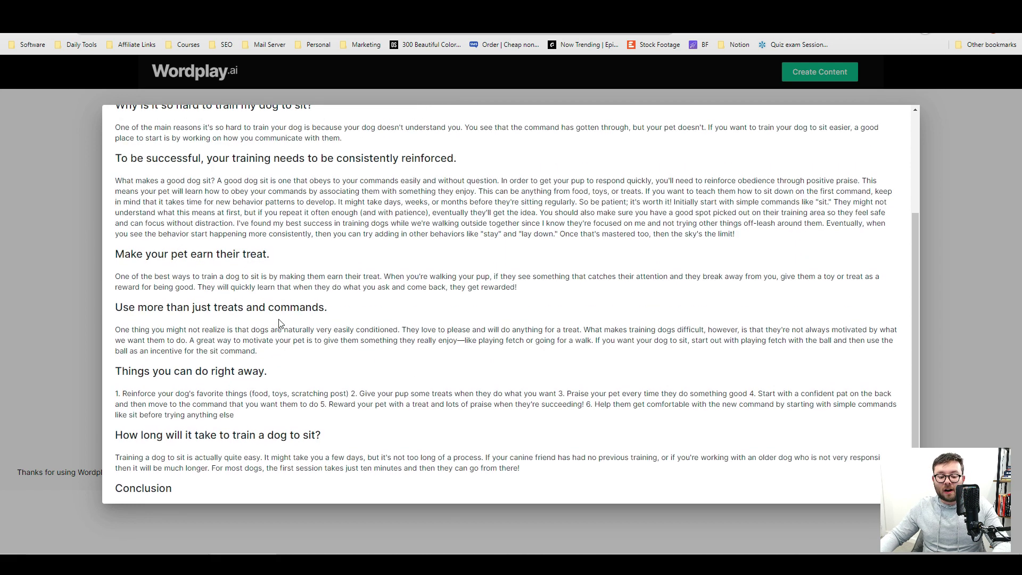
# Step: Paste the dog-training article into a new Grammarly document, accept default goals, and run Plagiarism
pyautogui.click(846, 139)
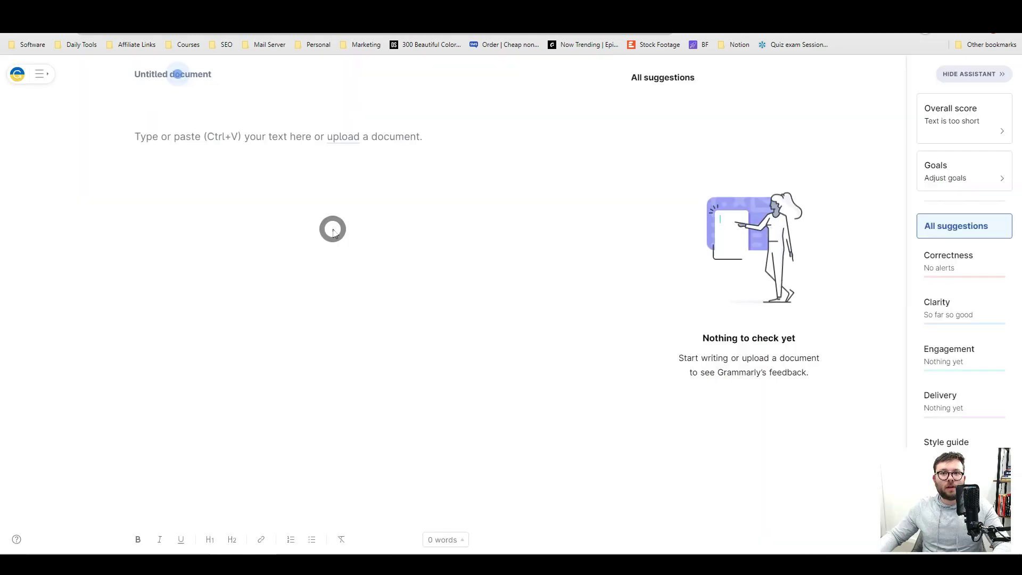
pyautogui.hotkey('ctrl', 'Tab')
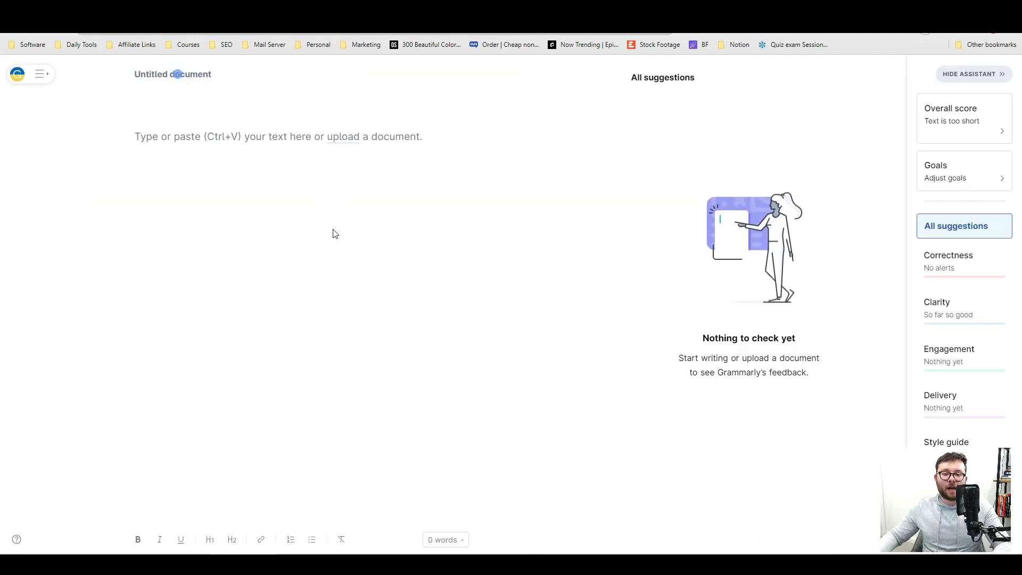
pyautogui.hotkey('ctrl', 'v')
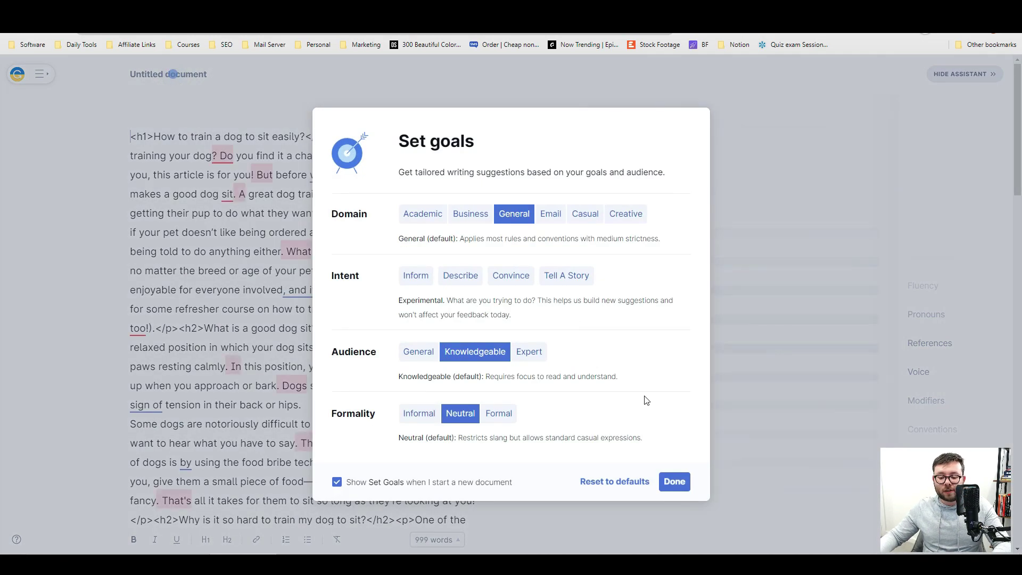
pyautogui.click(674, 482)
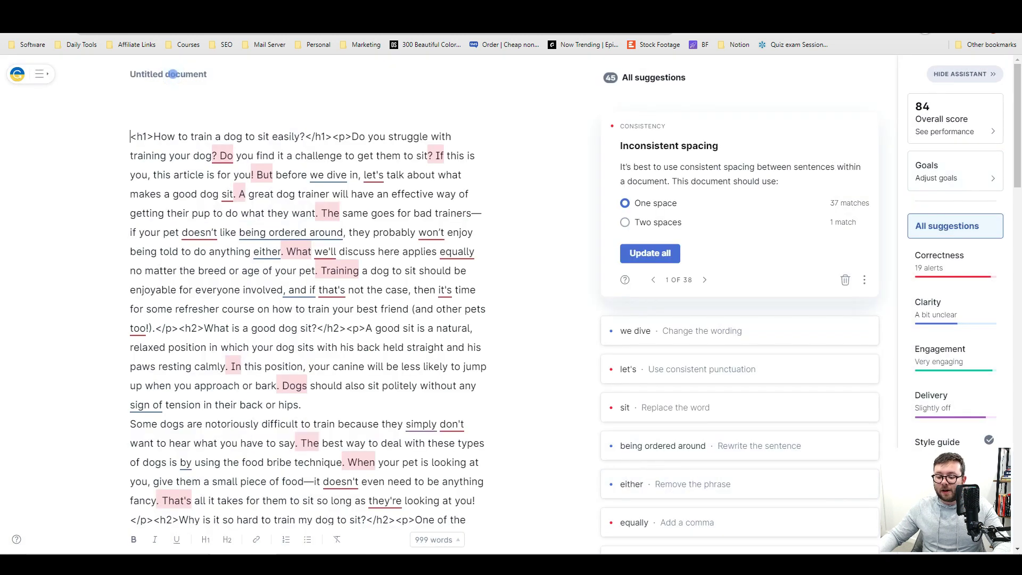
pyautogui.click(940, 488)
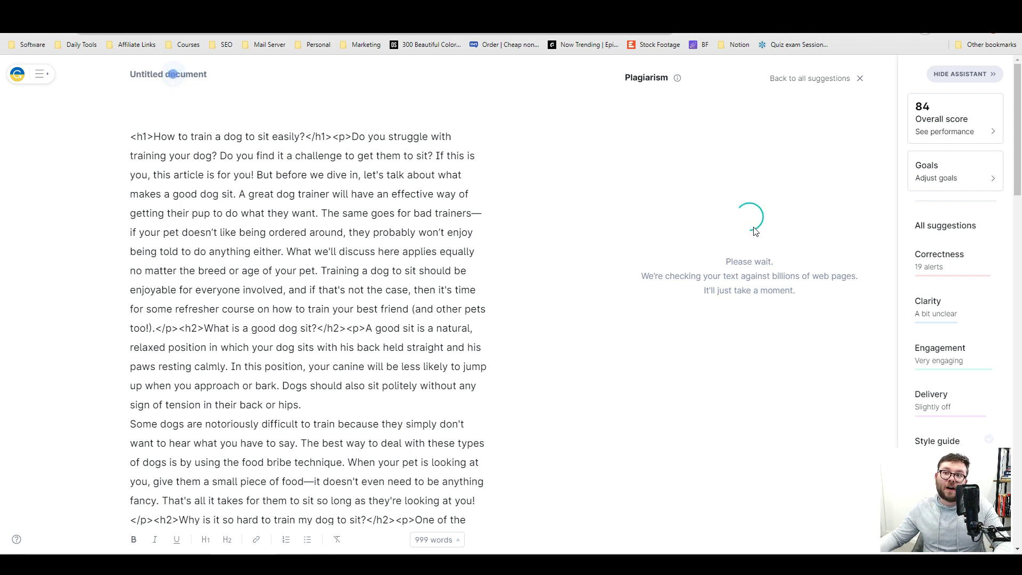
# Step: Replace the raw-HTML text with the formatted article and review the 1% plagiarism result
pyautogui.hotkey('ctrl', 'a')
pyautogui.hotkey('ctrl', 'v')
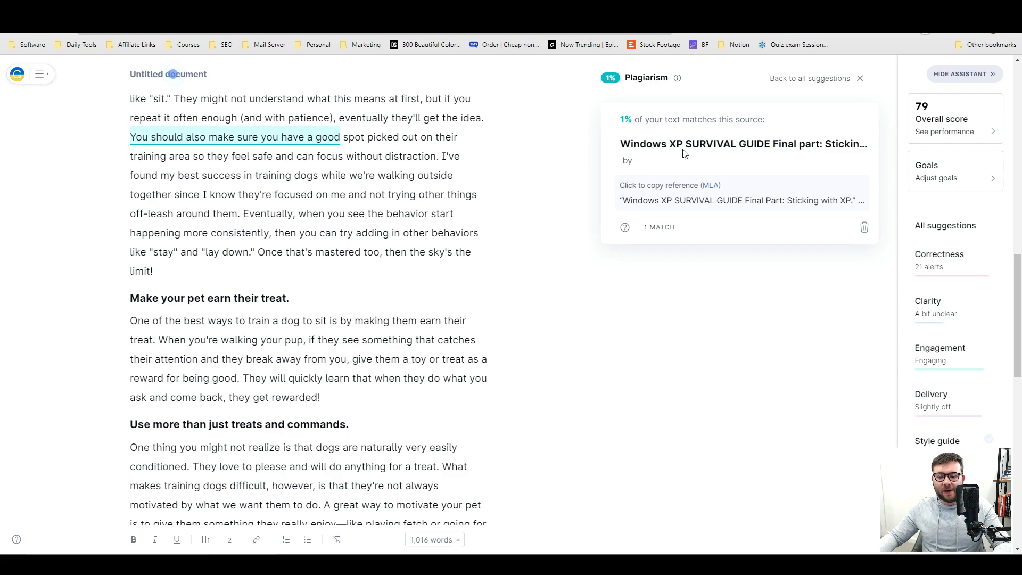
pyautogui.scroll(-5, 452, 207)
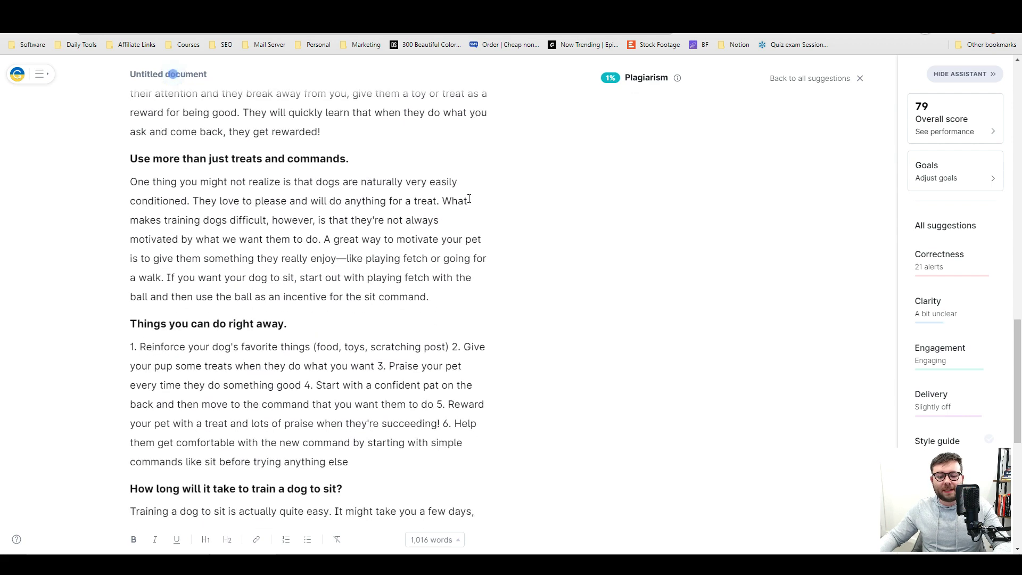
pyautogui.scroll(-7, 516, 221)
pyautogui.scroll(15, 516, 221)
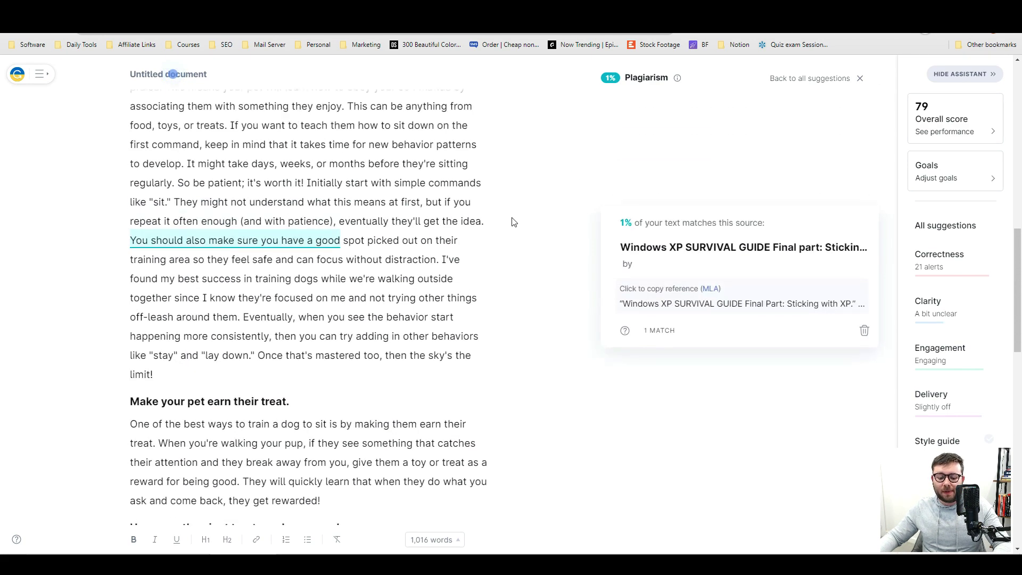
pyautogui.scroll(12, 513, 222)
pyautogui.scroll(-12, 469, 244)
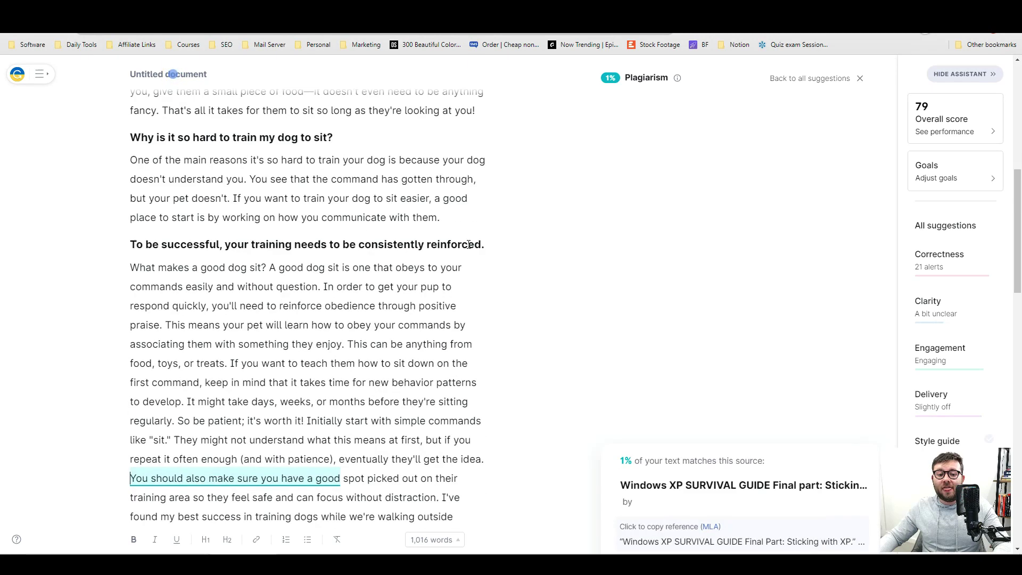
pyautogui.scroll(-2, 468, 244)
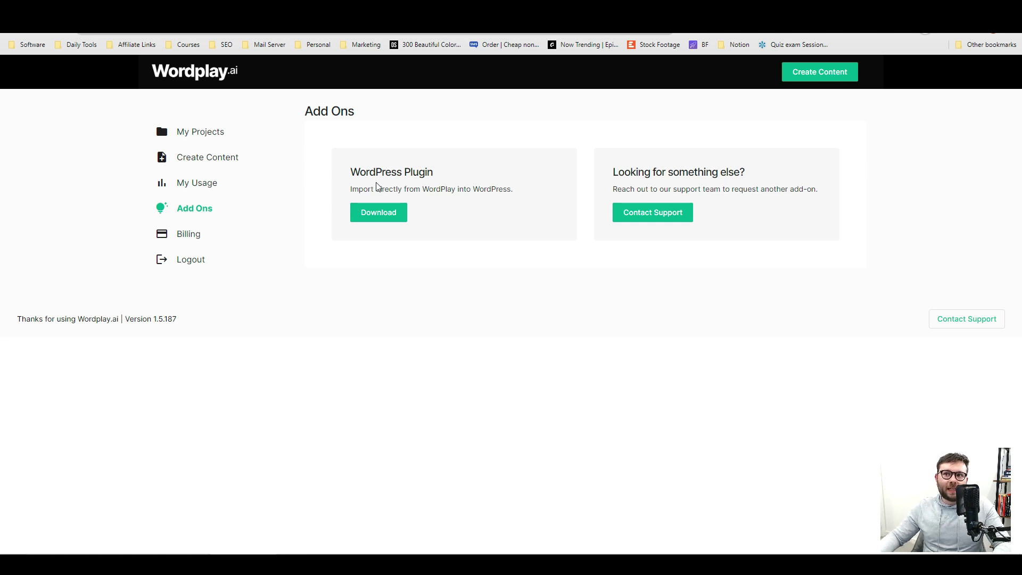
# Step: Return from Add Ons to the Carpenter Bulk project, where Door Installation is complete
pyautogui.moveTo(382, 181); pyautogui.dragTo(387, 184)
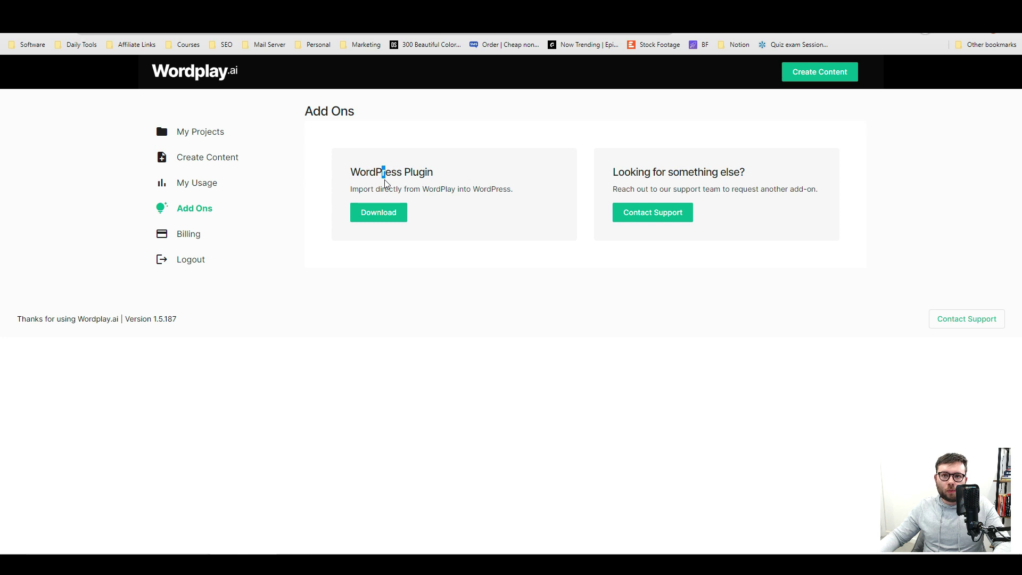
pyautogui.click(422, 257)
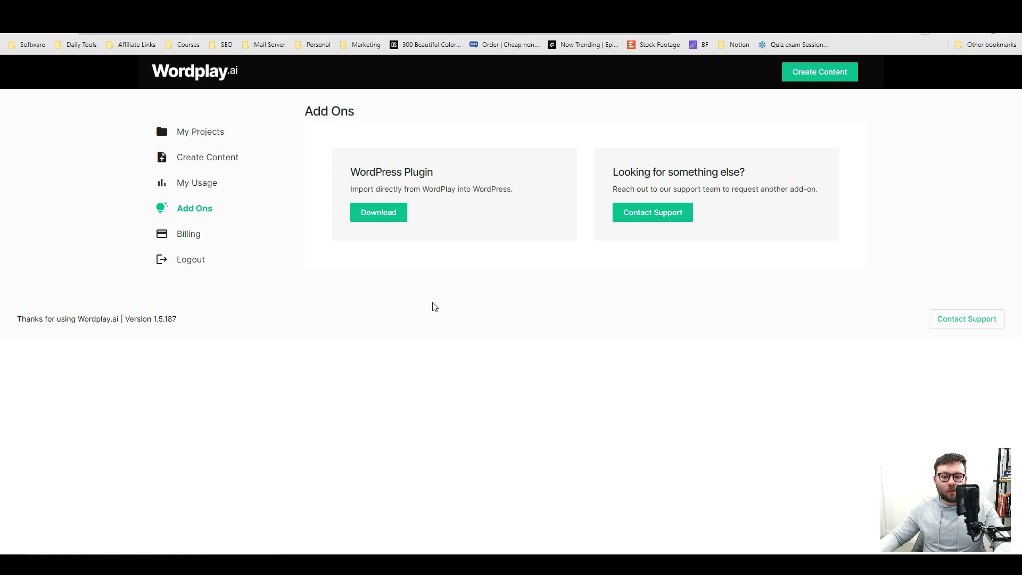
pyautogui.hotkey('alt', 'Left')
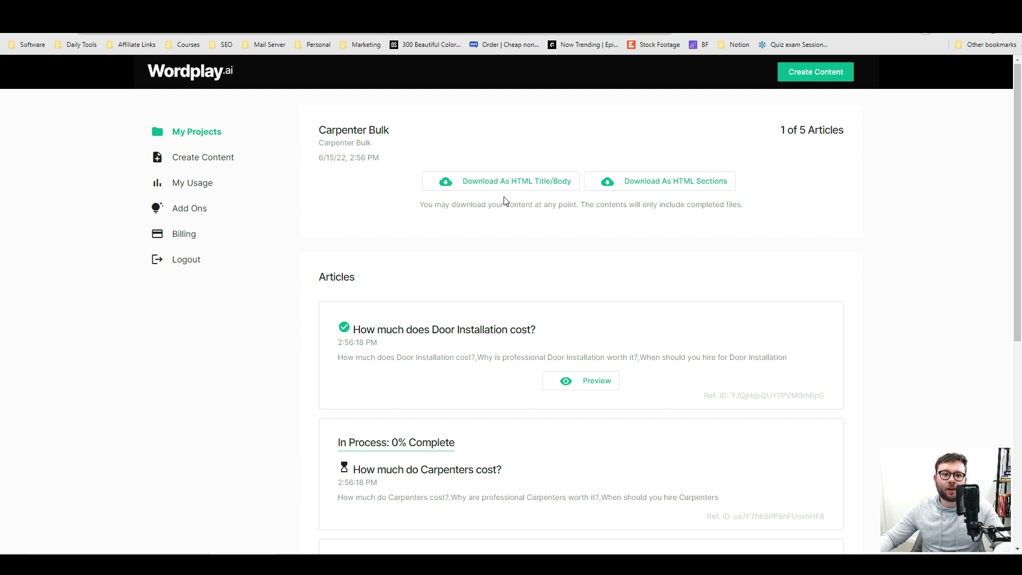
# Step: Scroll the Carpenter Bulk article list and reload the page to refresh progress
pyautogui.scroll(-1, 507, 233)
pyautogui.scroll(-2, 608, 214)
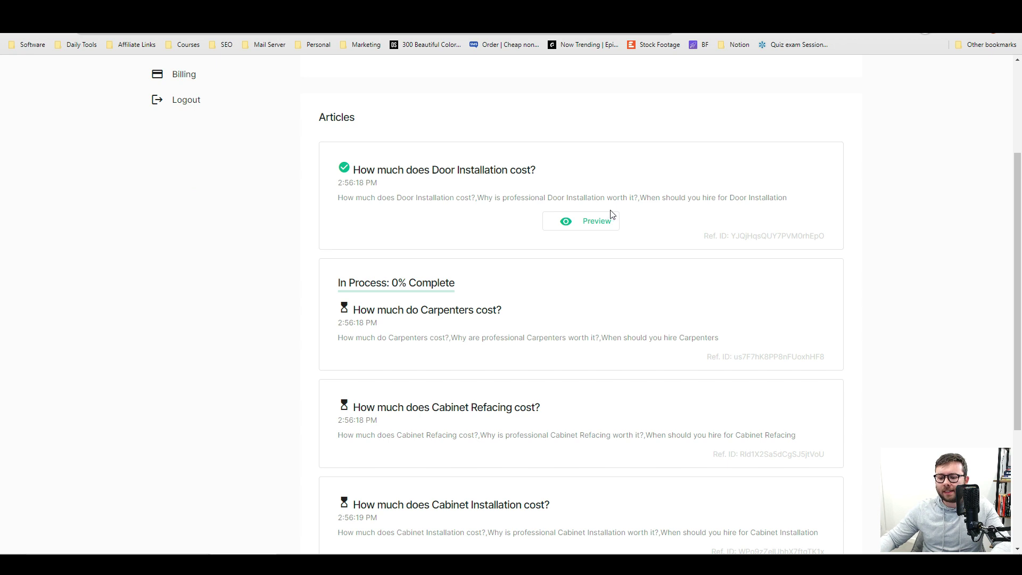
pyautogui.scroll(-3, 676, 195)
pyautogui.scroll(-1, 659, 199)
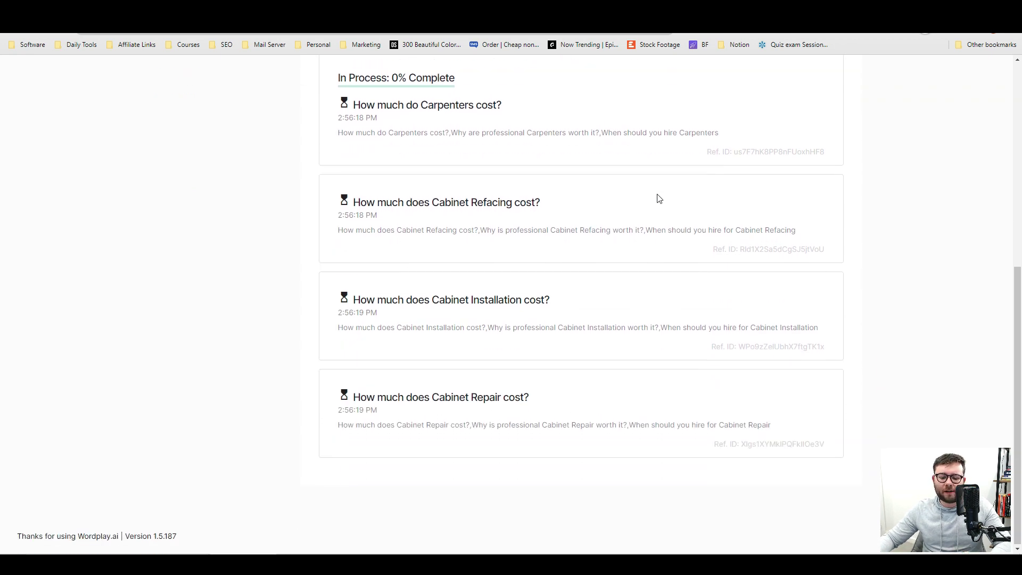
pyautogui.scroll(5, 666, 208)
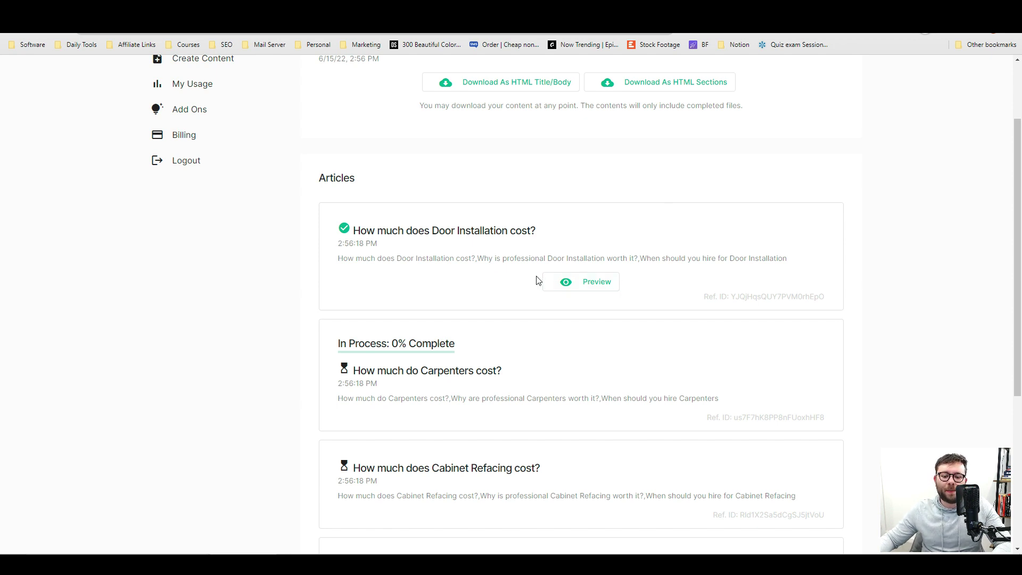
pyautogui.scroll(2, 537, 280)
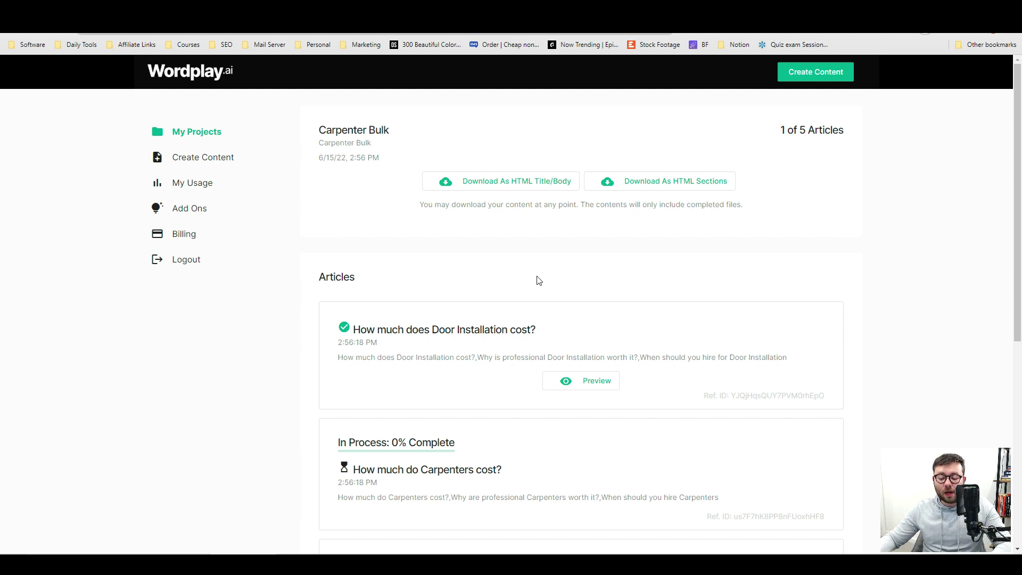
pyautogui.scroll(-2, 539, 281)
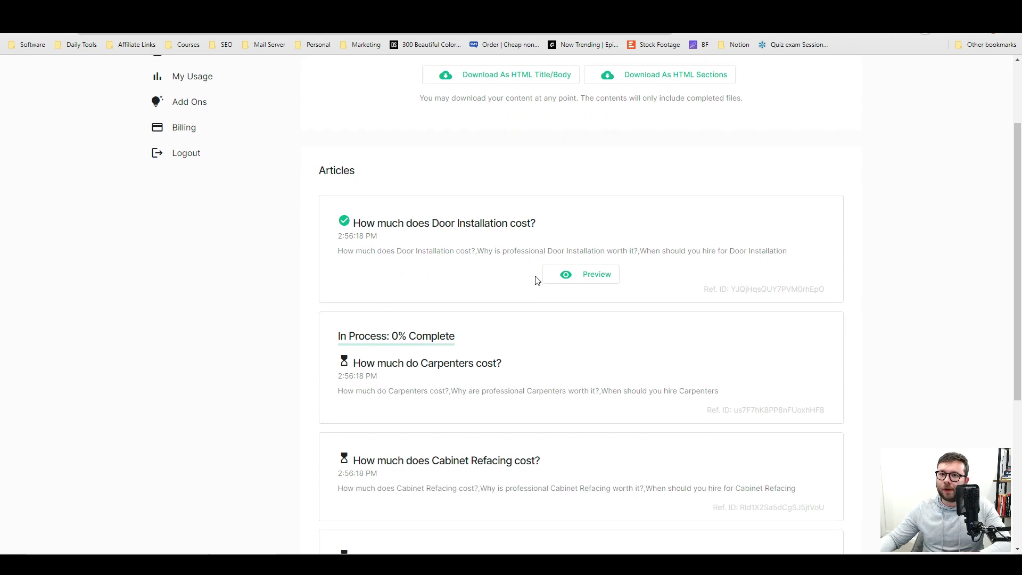
pyautogui.scroll(-2, 538, 279)
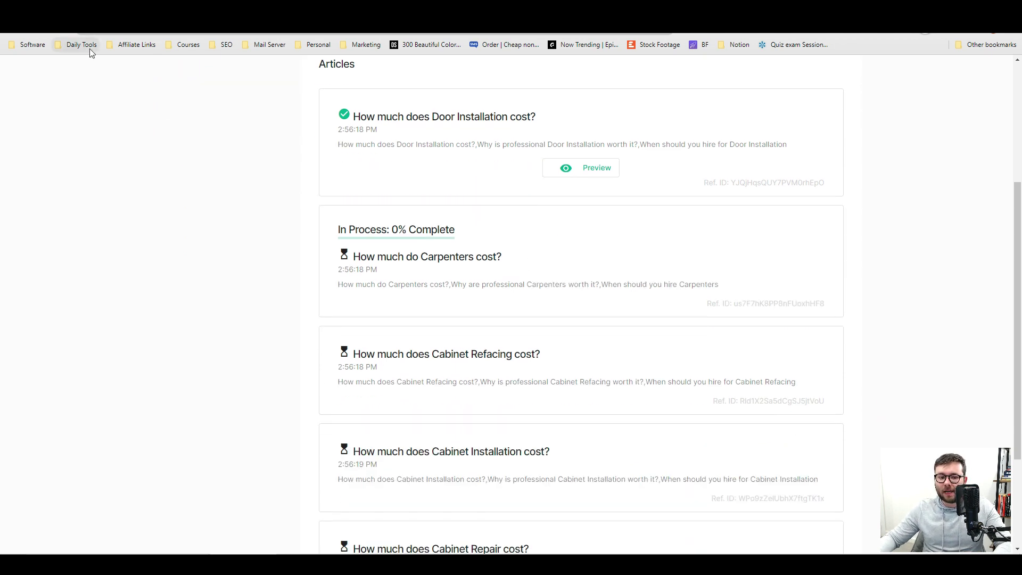
pyautogui.click(47, 27)
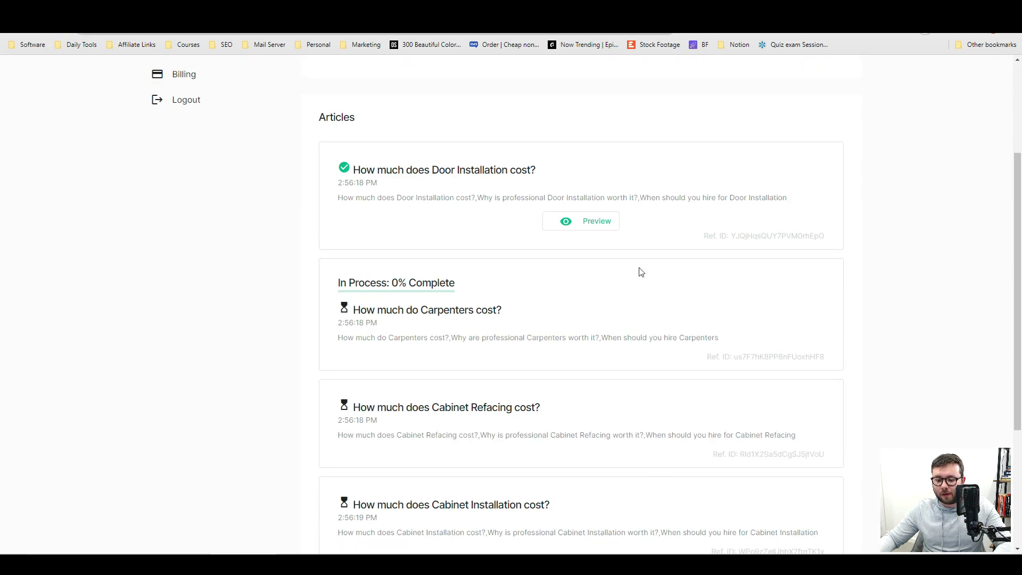
# Step: Preview the finished Door Installation article and select all of its text
pyautogui.scroll(2, 554, 239)
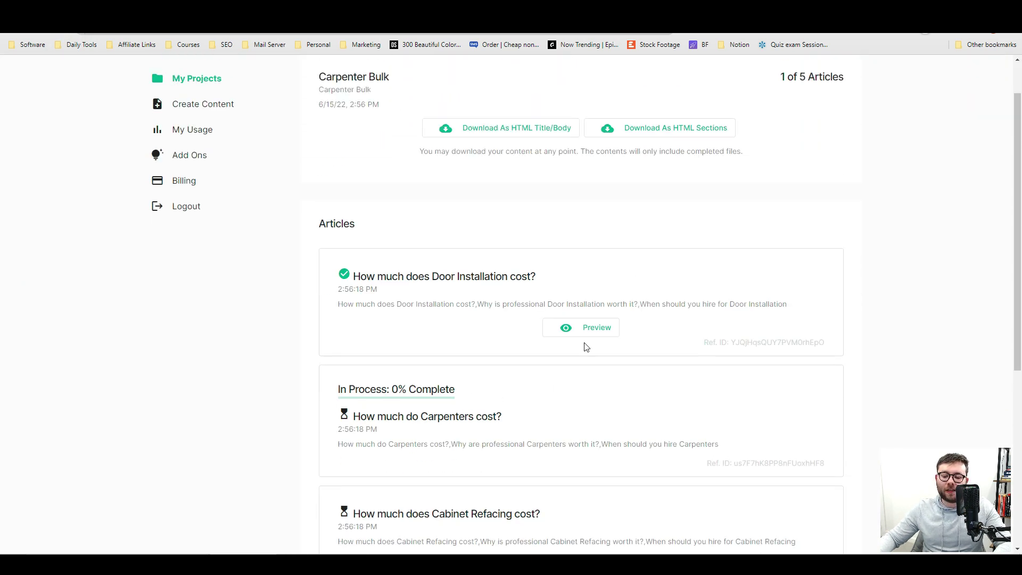
pyautogui.click(566, 327)
pyautogui.scroll(-1, 432, 261)
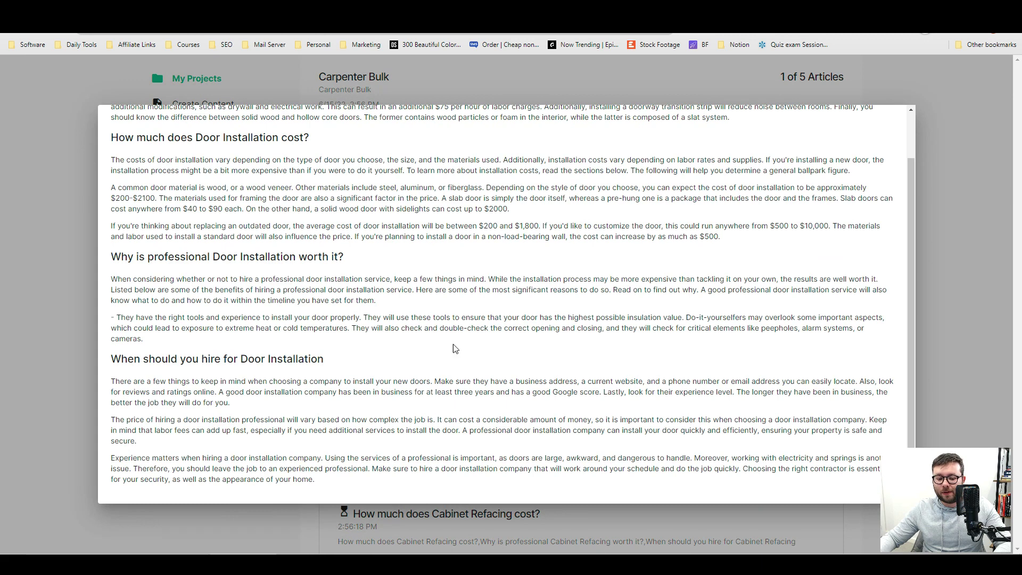
pyautogui.moveTo(341, 483); pyautogui.dragTo(106, 131)
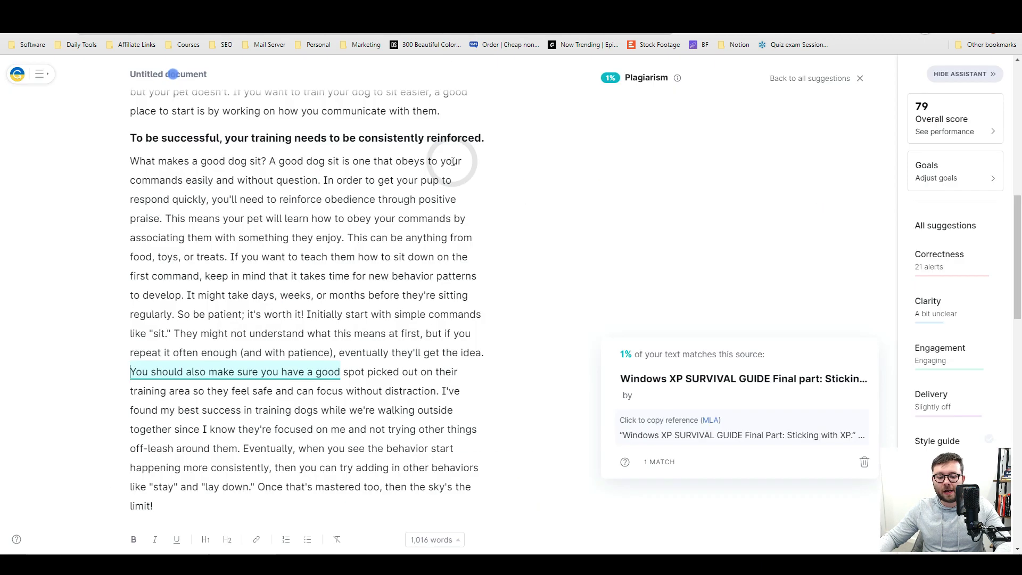
pyautogui.click(441, 275)
# Step: Replace the dog-training text in the Grammarly document with the pasted Door Installation cost article
pyautogui.hotkey('ctrl', 'a')
pyautogui.hotkey('ctrl', 'v')
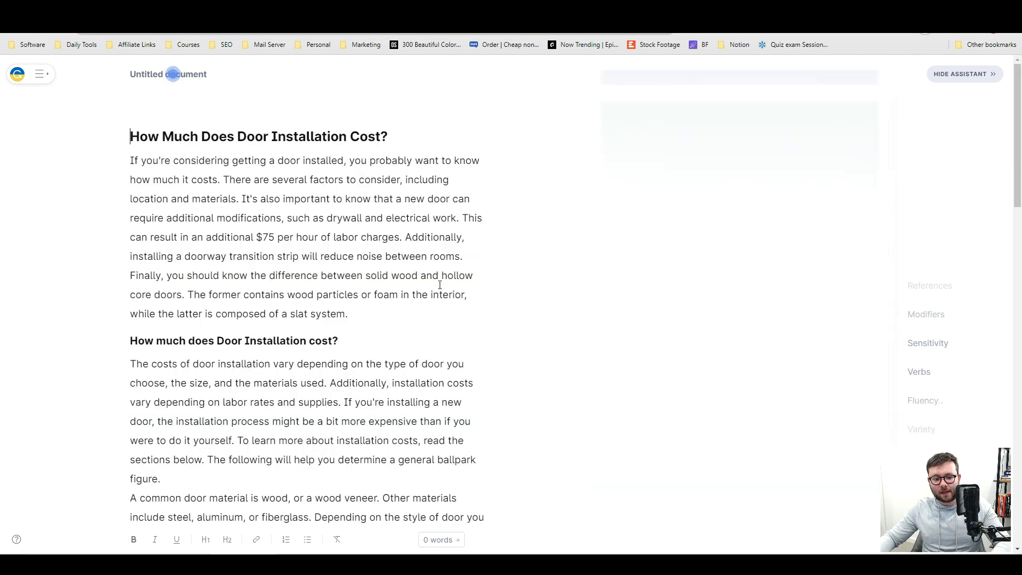